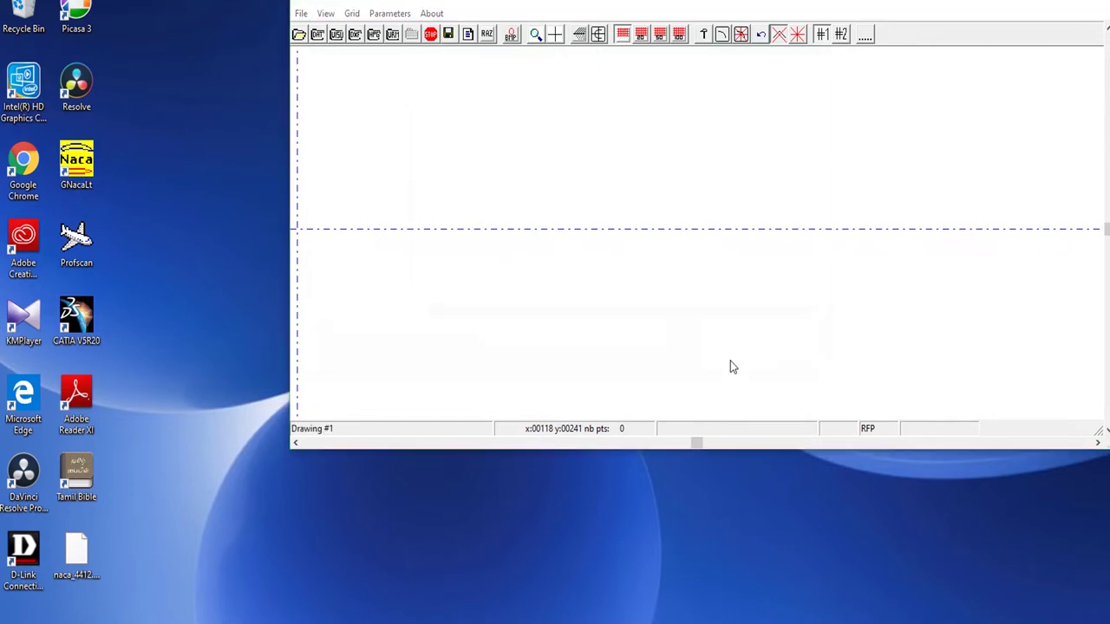
# - Open naca_4412.dat from the Desktop and generate a DXF file of the airfoil named 1
pyautogui.click(517, 126)
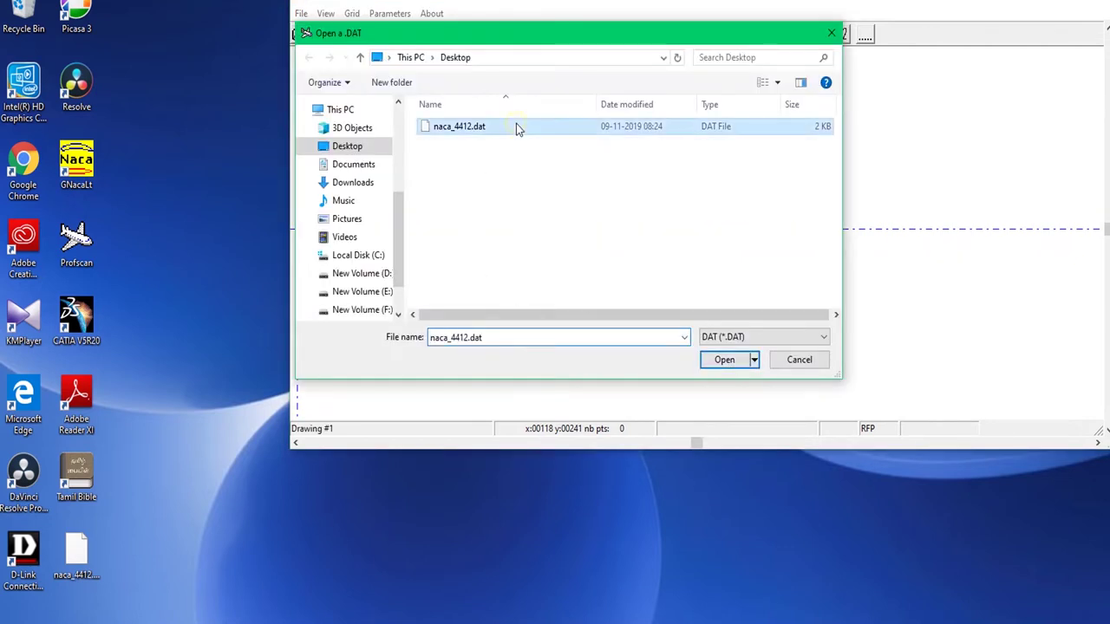
pyautogui.click(722, 359)
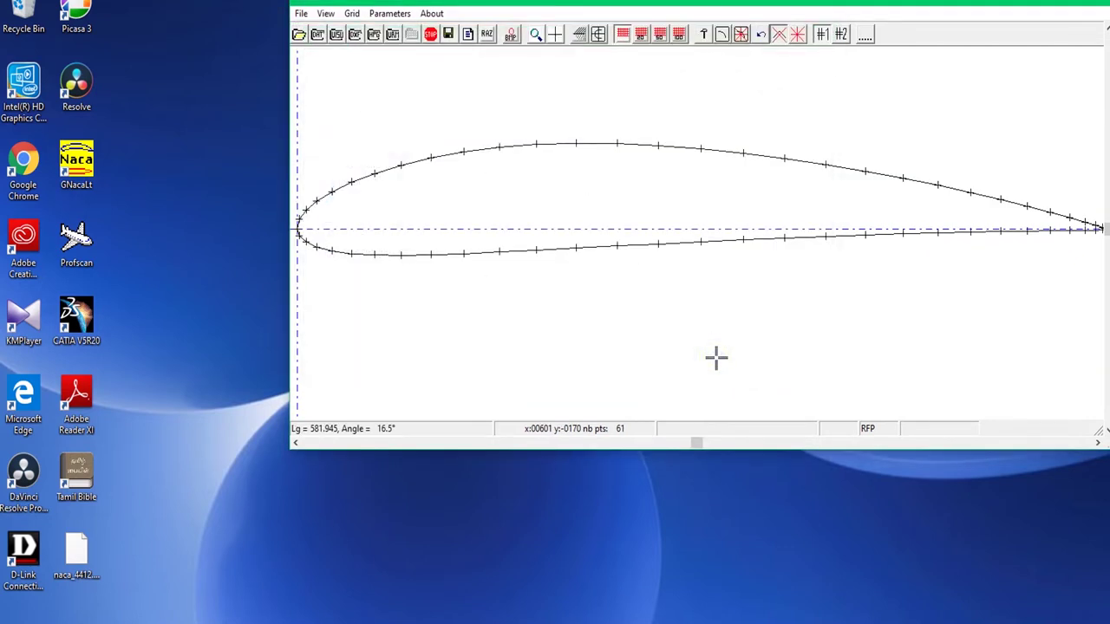
pyautogui.click(308, 15)
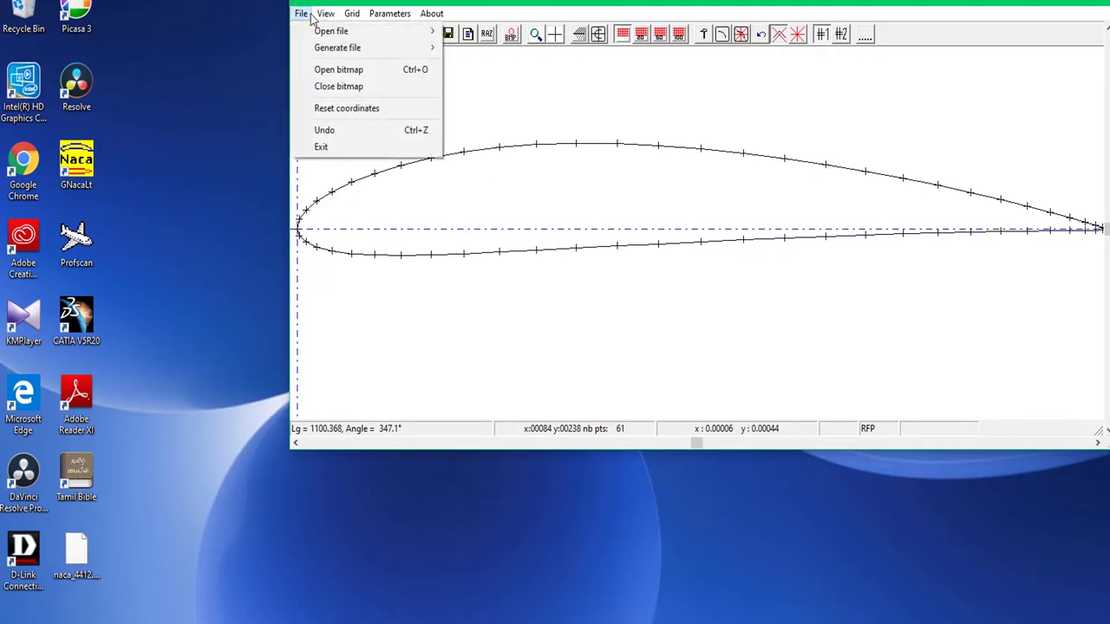
pyautogui.moveTo(334, 49)
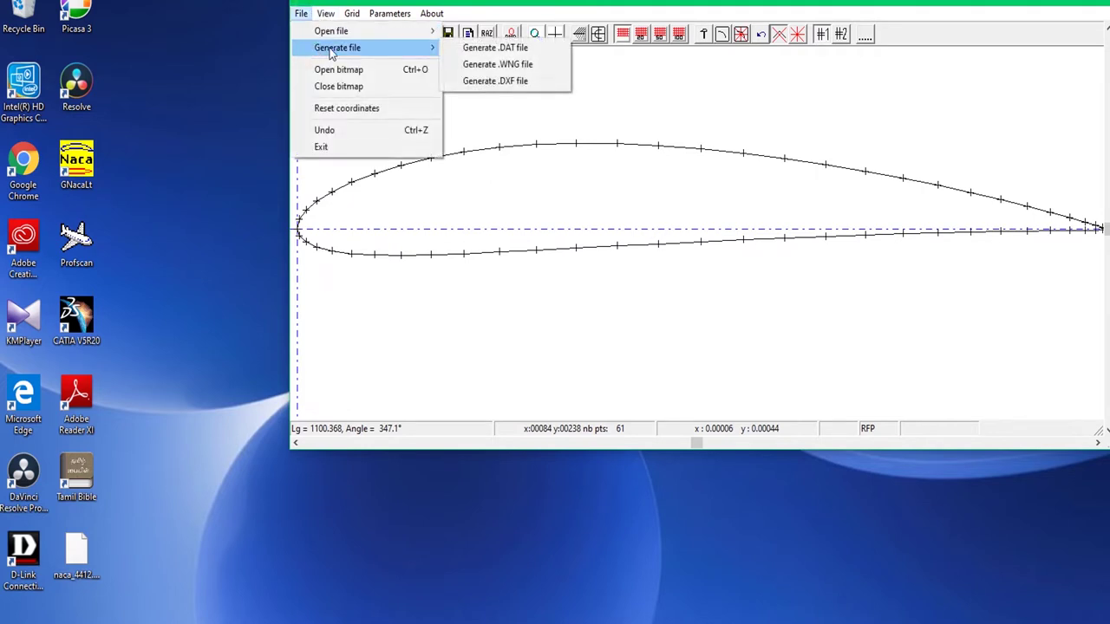
pyautogui.click(490, 79)
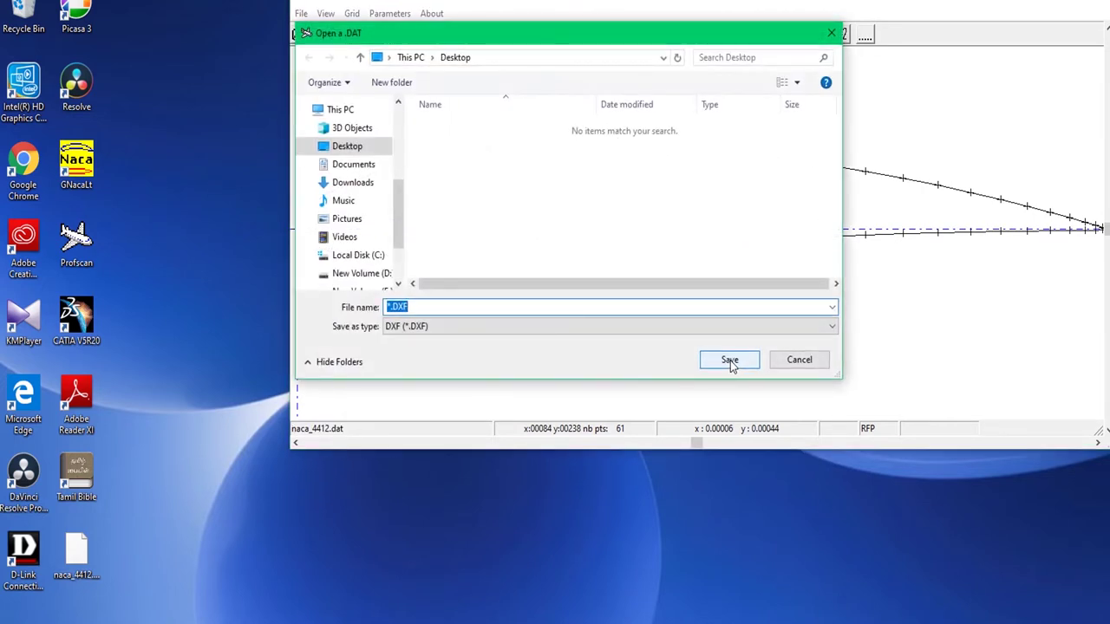
pyautogui.write('1')
pyautogui.click(730, 361)
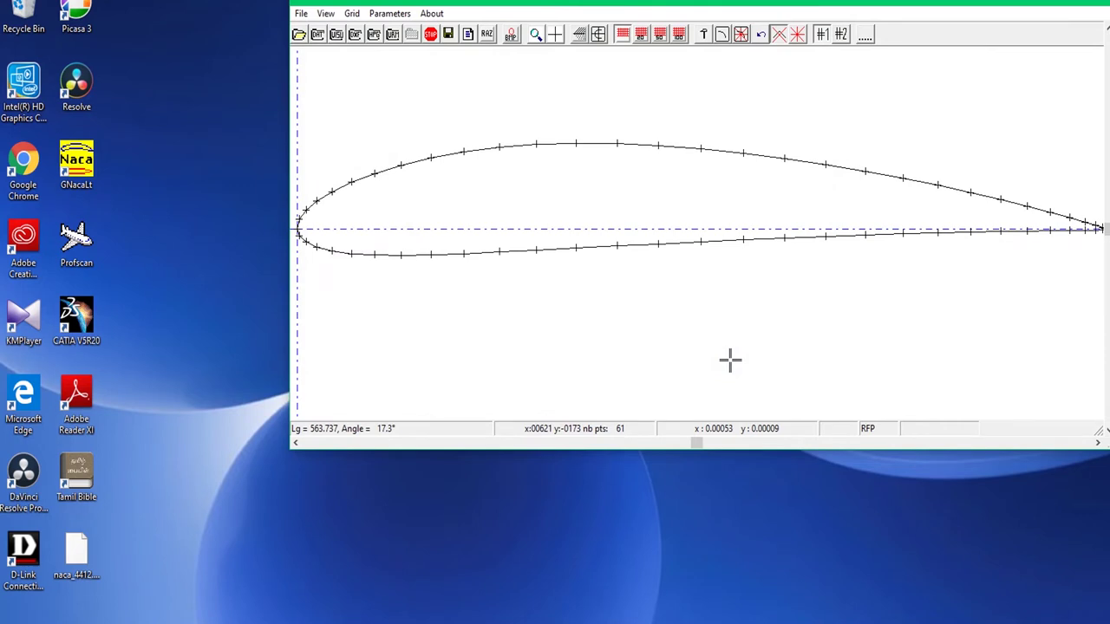
pyautogui.click(1098, 9)
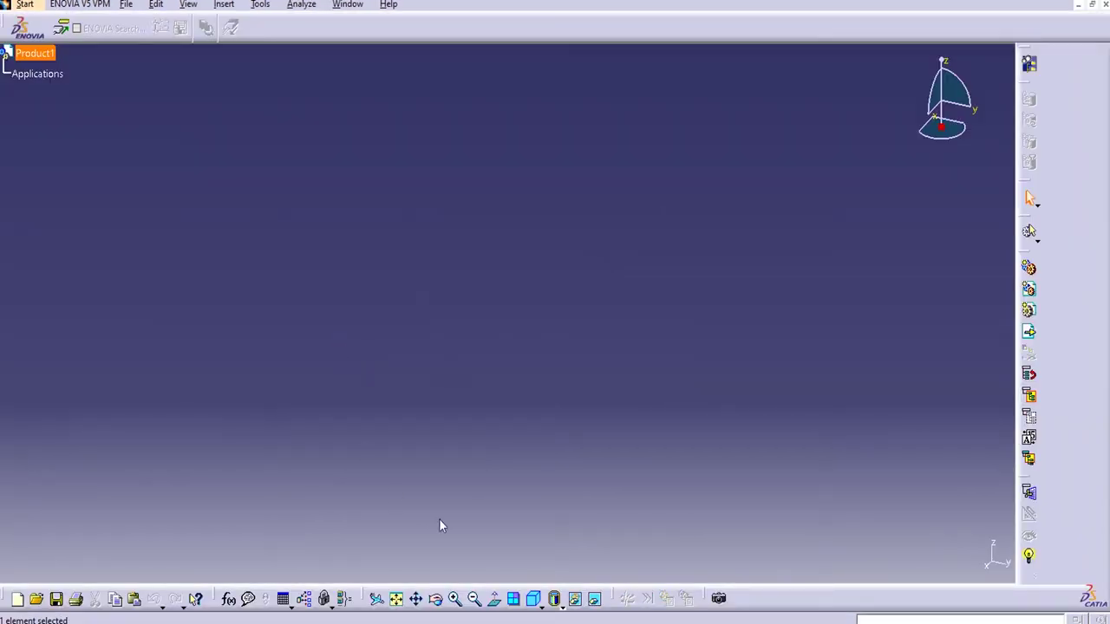
# - In CATIA, open the airfoil drawing 1.DXF from the Desktop
pyautogui.click(126, 4)
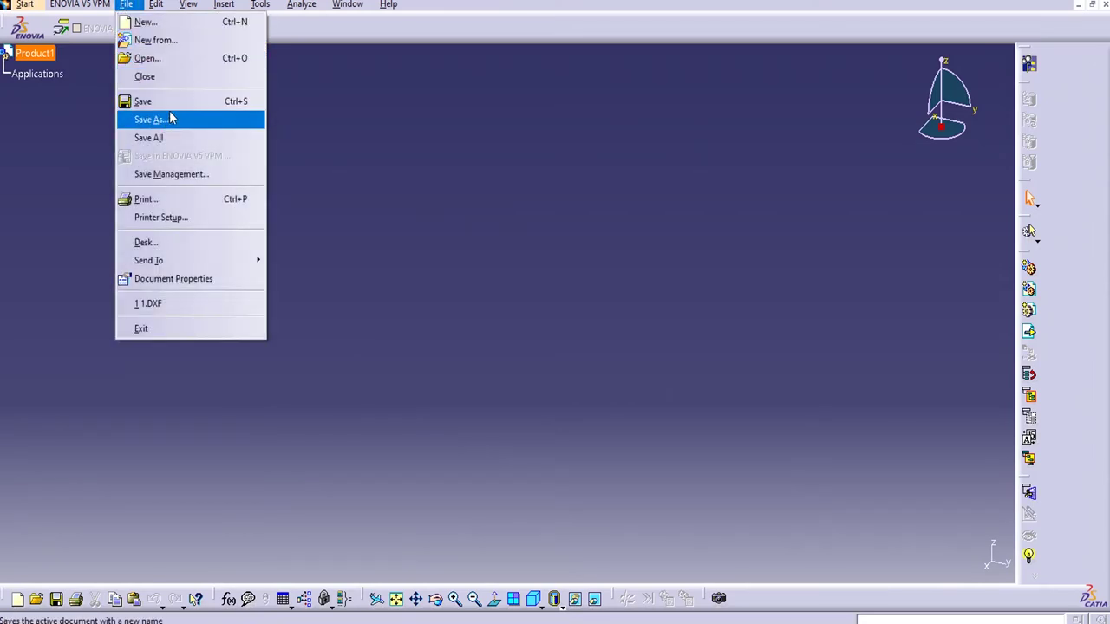
pyautogui.click(192, 61)
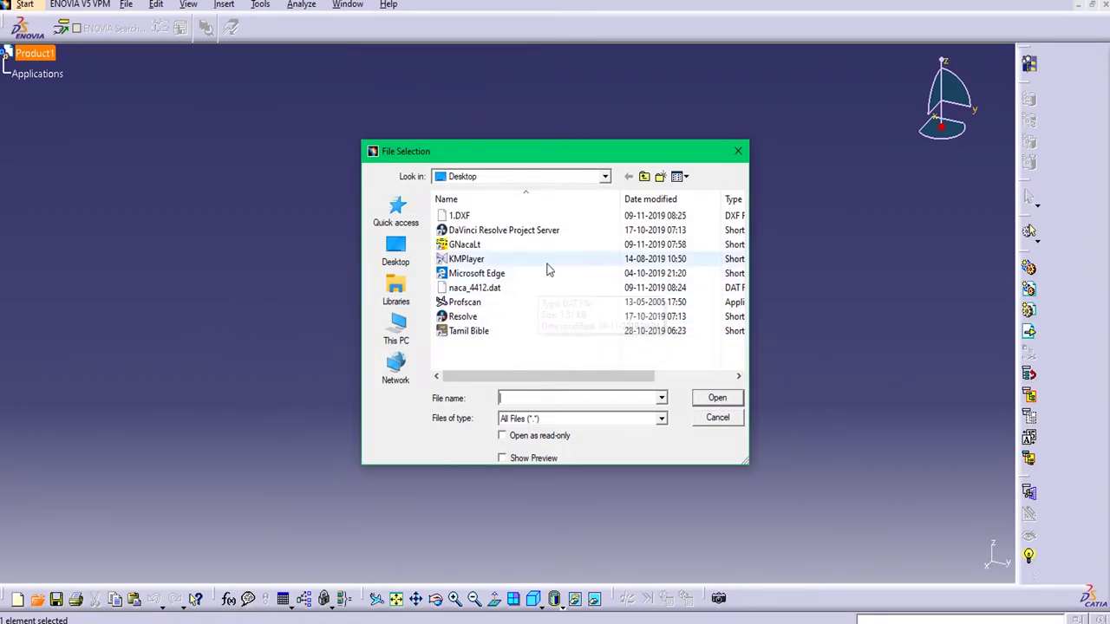
pyautogui.click(583, 217)
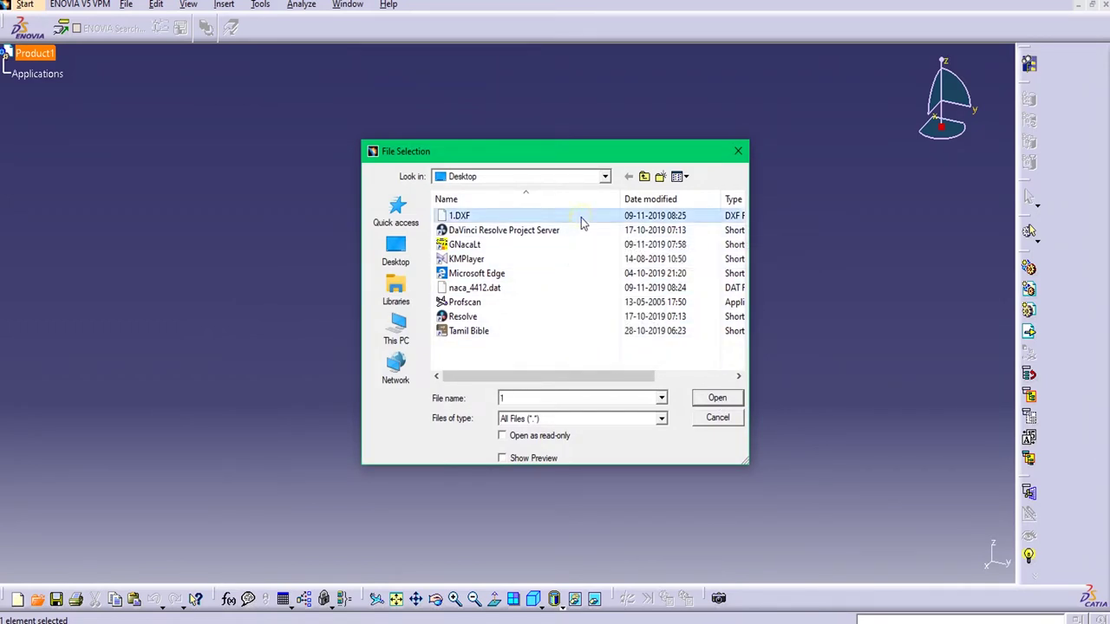
pyautogui.click(706, 399)
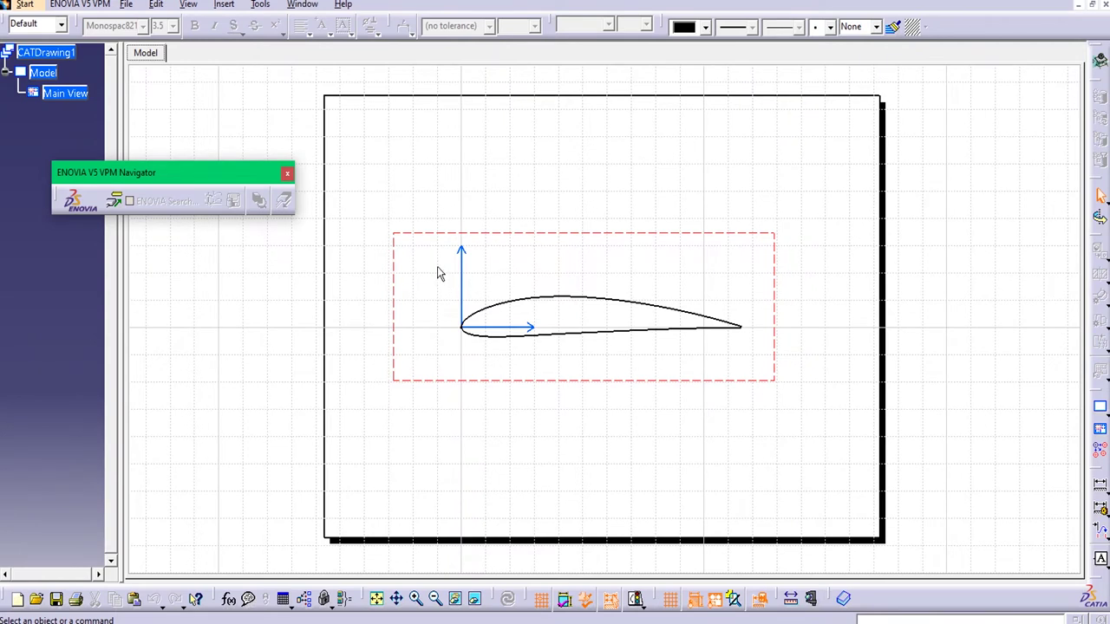
# - Select the entire airfoil outline in the drawing's main view and copy it
pyautogui.moveTo(537, 359); pyautogui.dragTo(744, 367)
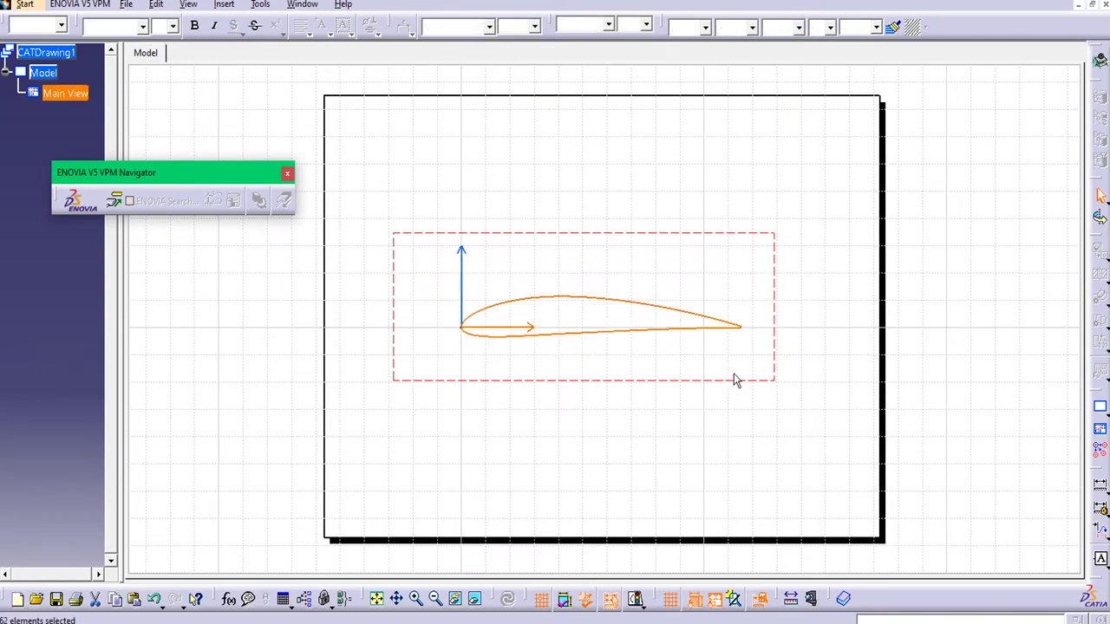
pyautogui.rightClick(550, 300)
pyautogui.click(560, 327)
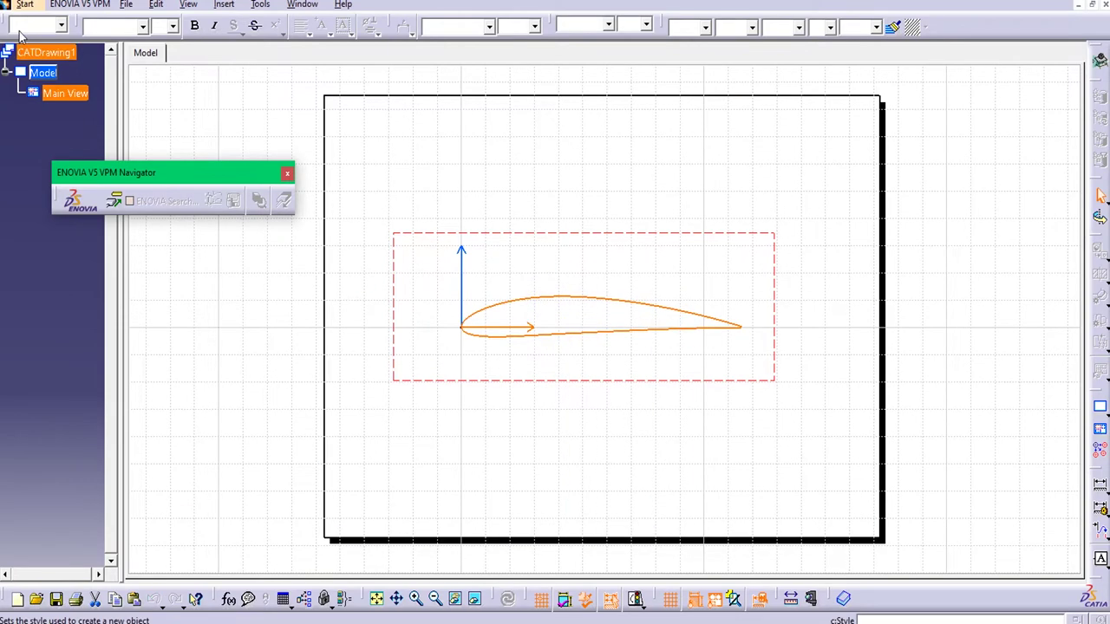
# - Create a new Part Design part named Part1 with hybrid design enabled
pyautogui.click(40, 5)
pyautogui.moveTo(59, 41)
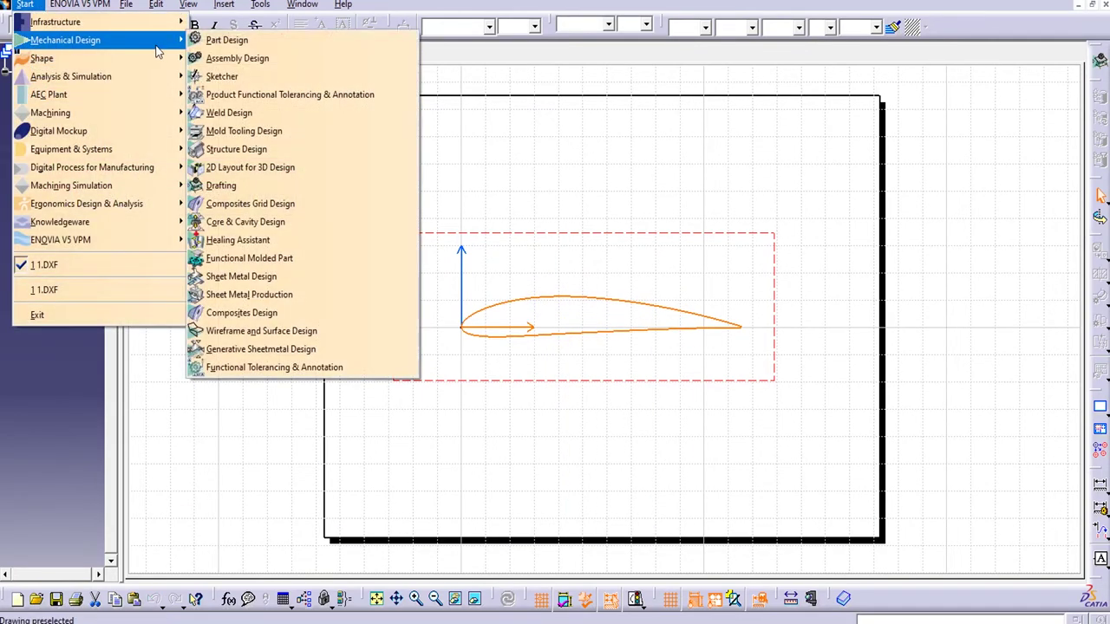
pyautogui.click(224, 40)
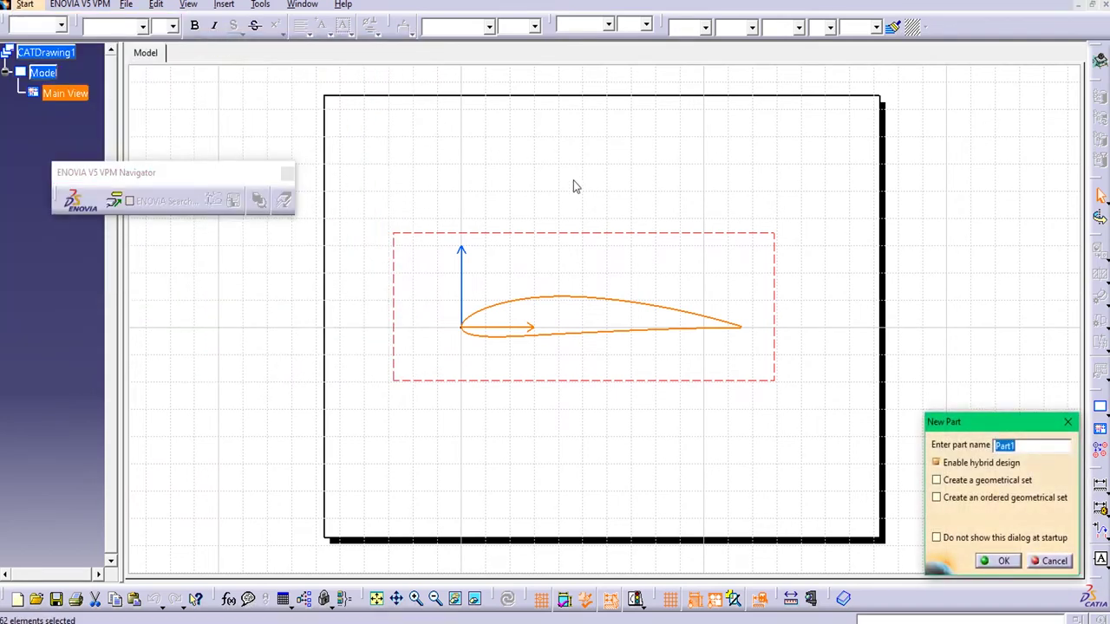
pyautogui.click(999, 561)
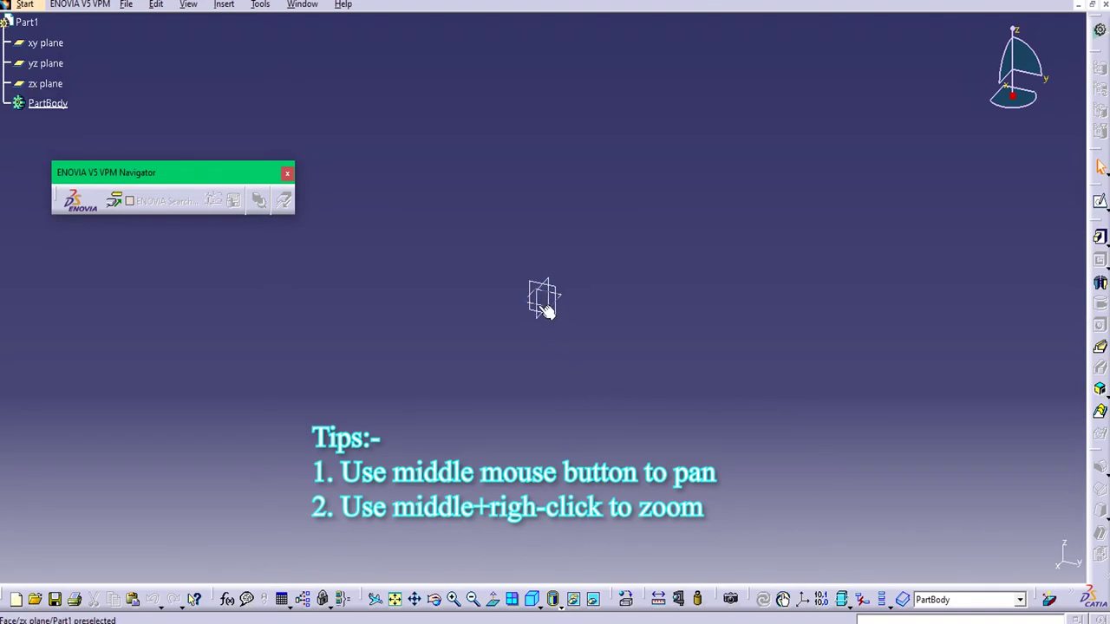
# - Start a sketch on the yz plane and paste the copied airfoil outline into it
pyautogui.click(39, 65)
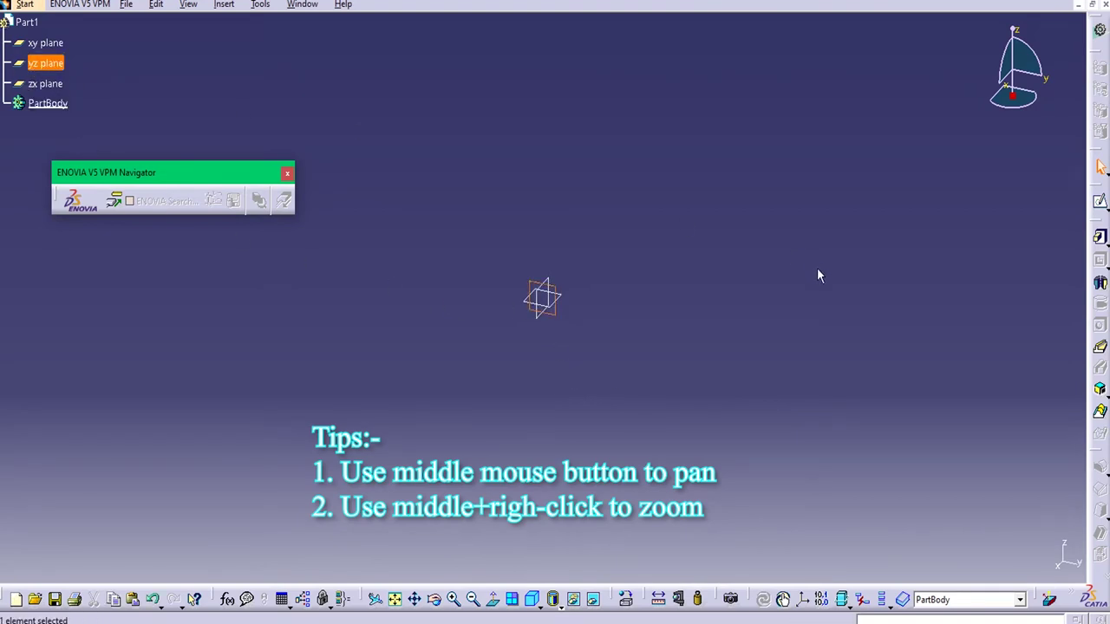
pyautogui.click(1099, 201)
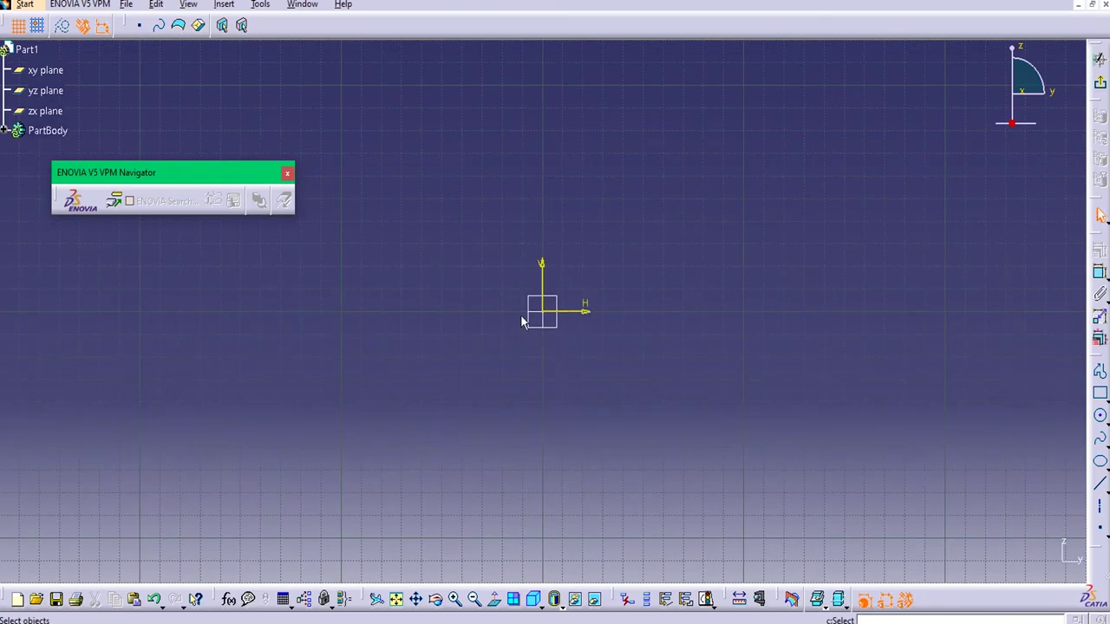
pyautogui.rightClick(573, 313)
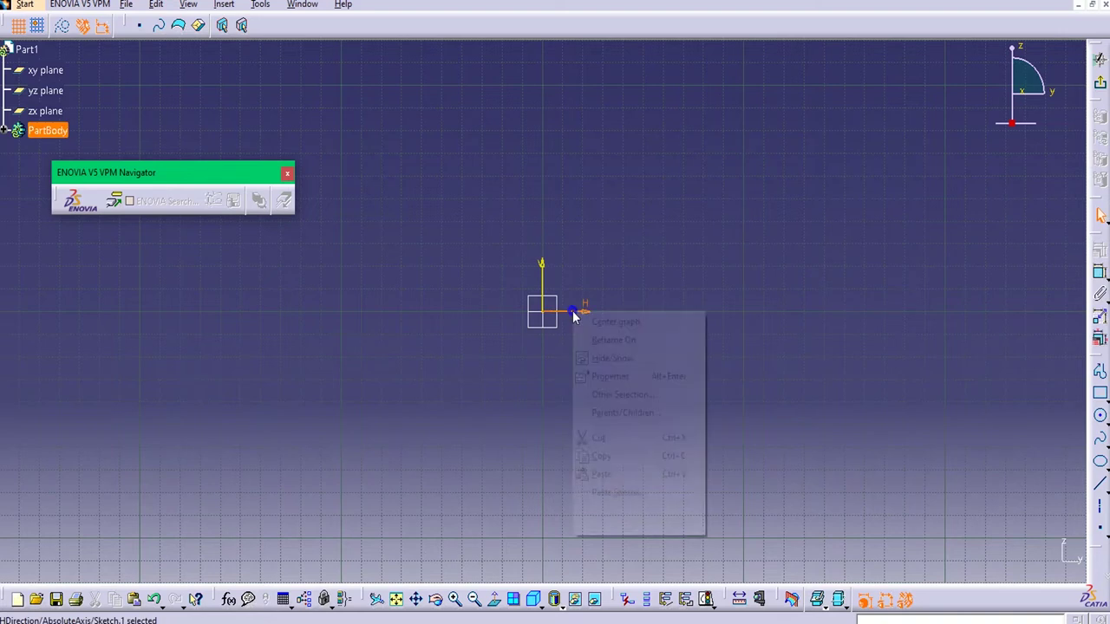
pyautogui.click(613, 473)
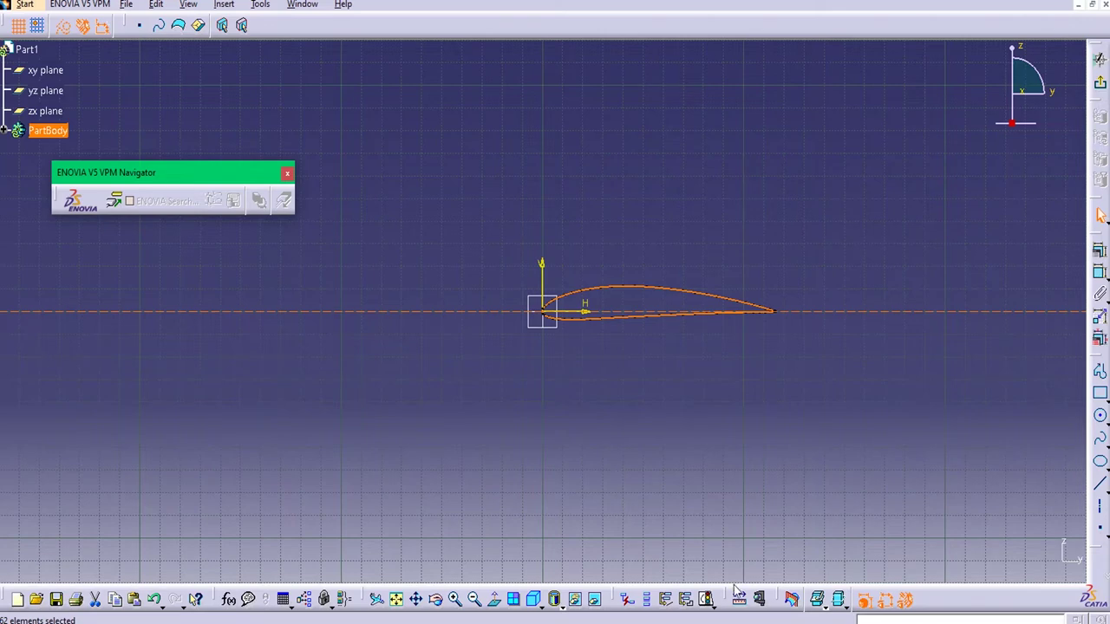
# - Close the airfoil's open trailing edge with a line between the upper and lower curve endpoints, and exit the sketch
pyautogui.click(777, 407)
pyautogui.moveTo(777, 400); pyautogui.dragTo(96, 476, button='middle')
pyautogui.moveTo(347, 483); pyautogui.dragTo(404, 456, button='middle')
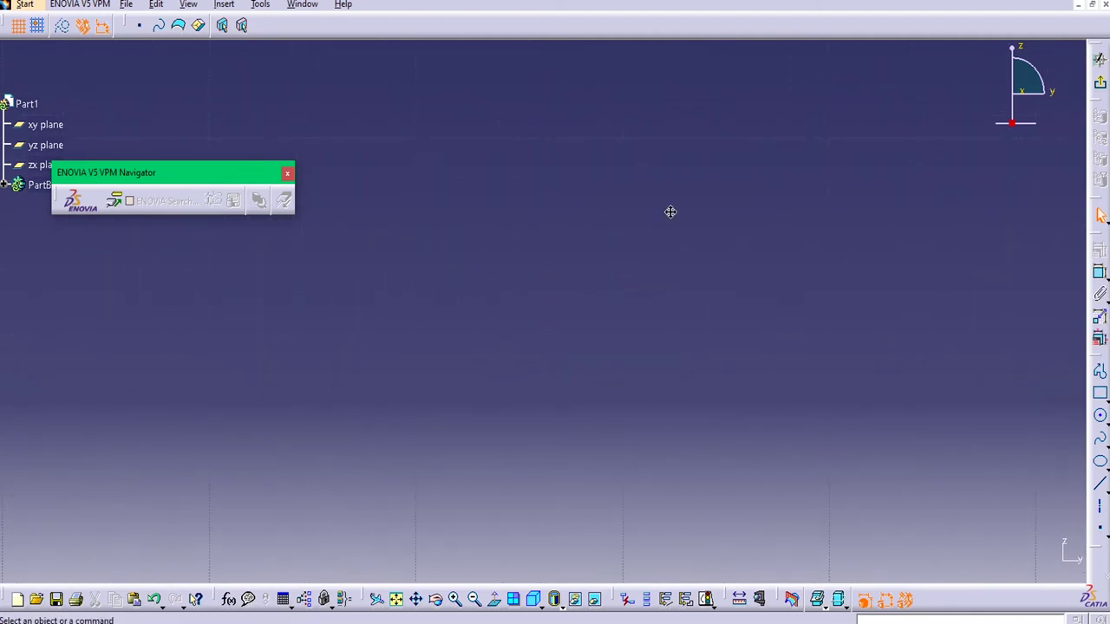
pyautogui.moveTo(550, 265)
pyautogui.mouseDown(button='middle')
pyautogui.moveTo(419, 501)
pyautogui.moveTo(659, 482)
pyautogui.mouseUp(button='middle')
pyautogui.moveTo(149, 416); pyautogui.dragTo(572, 86, button='middle')
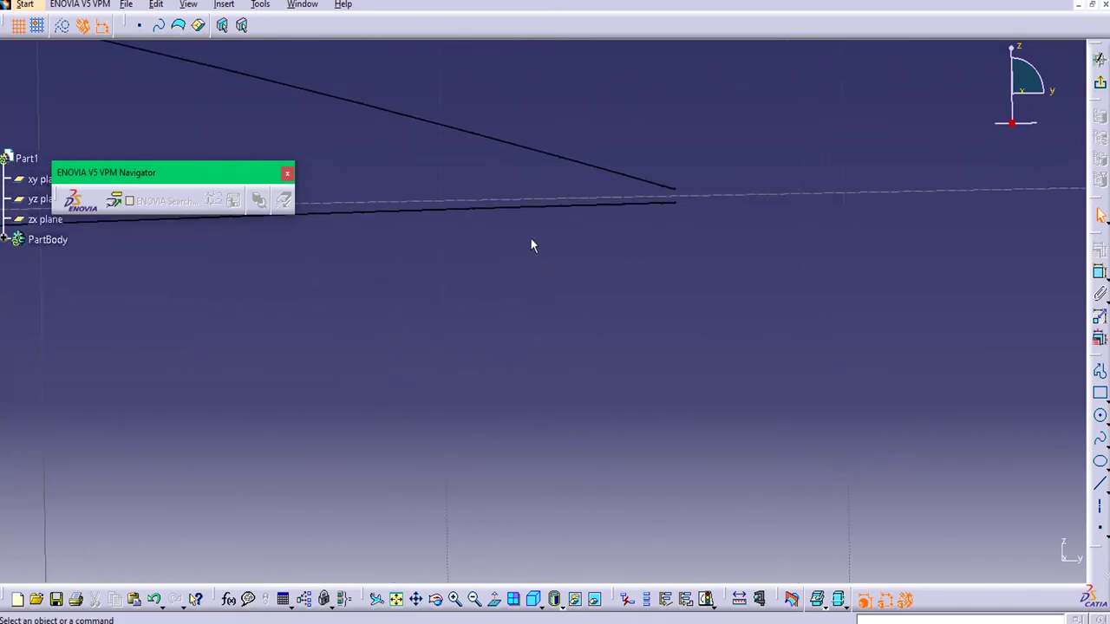
pyautogui.click(1099, 483)
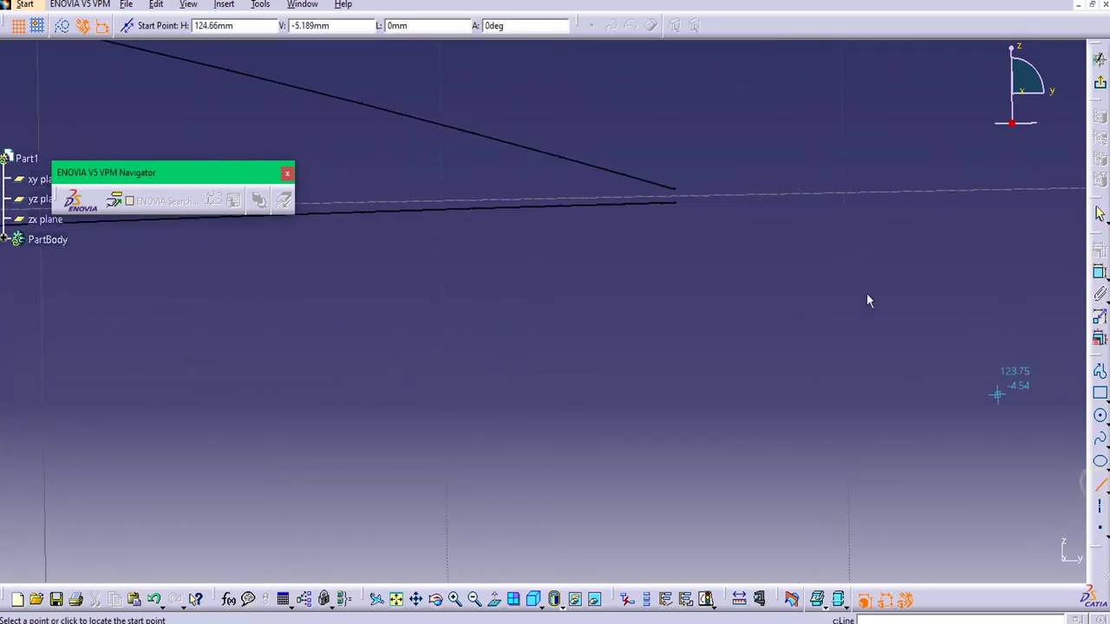
pyautogui.click(676, 189)
pyautogui.click(676, 199)
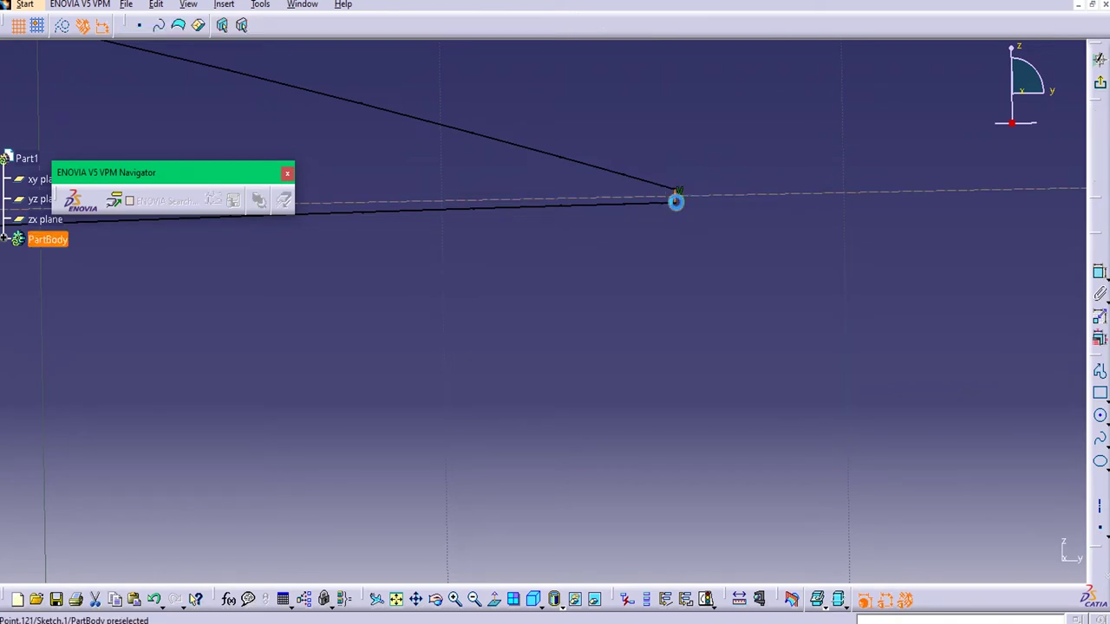
pyautogui.click(653, 296)
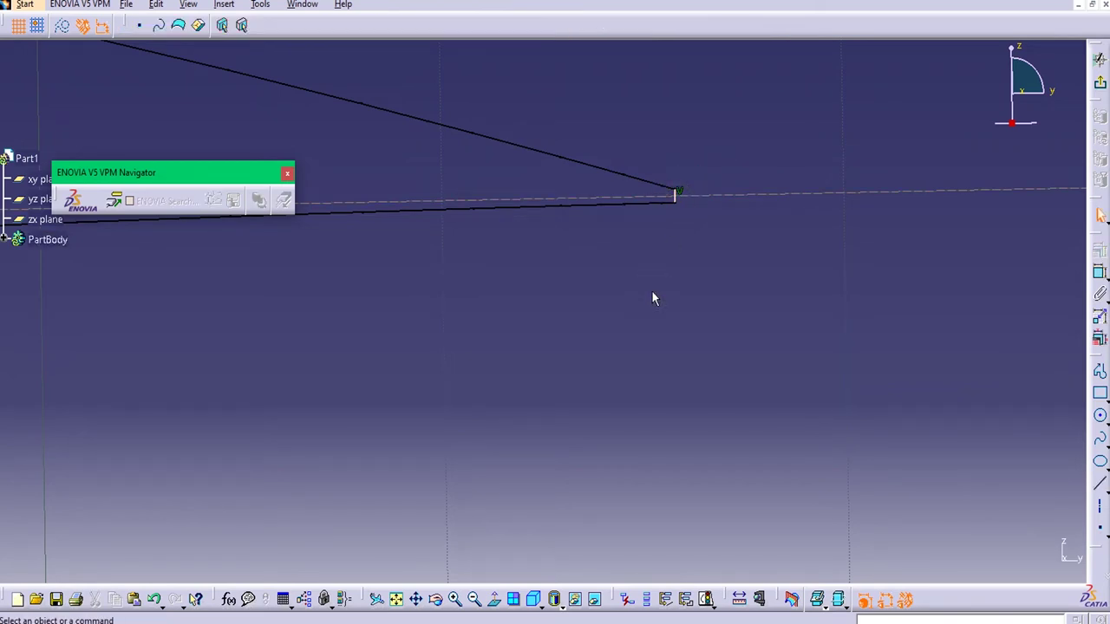
pyautogui.moveTo(476, 290)
pyautogui.mouseDown(button='middle')
pyautogui.moveTo(483, 457)
pyautogui.moveTo(312, 399)
pyautogui.moveTo(721, 387)
pyautogui.mouseUp(button='middle')
pyautogui.moveTo(503, 367); pyautogui.dragTo(491, 433, button='middle')
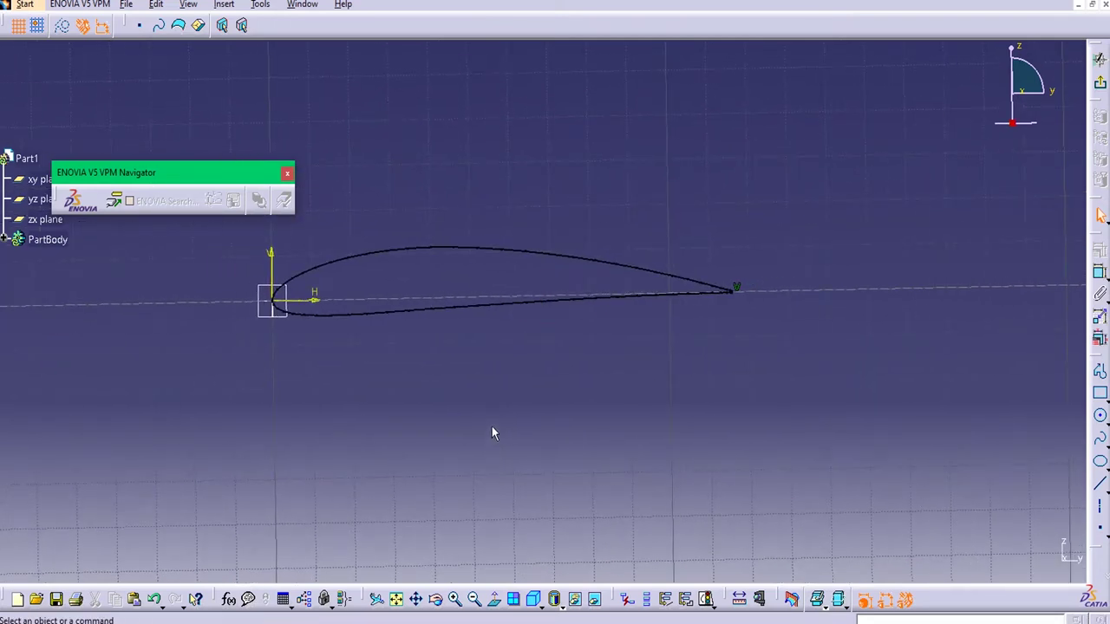
pyautogui.click(1099, 83)
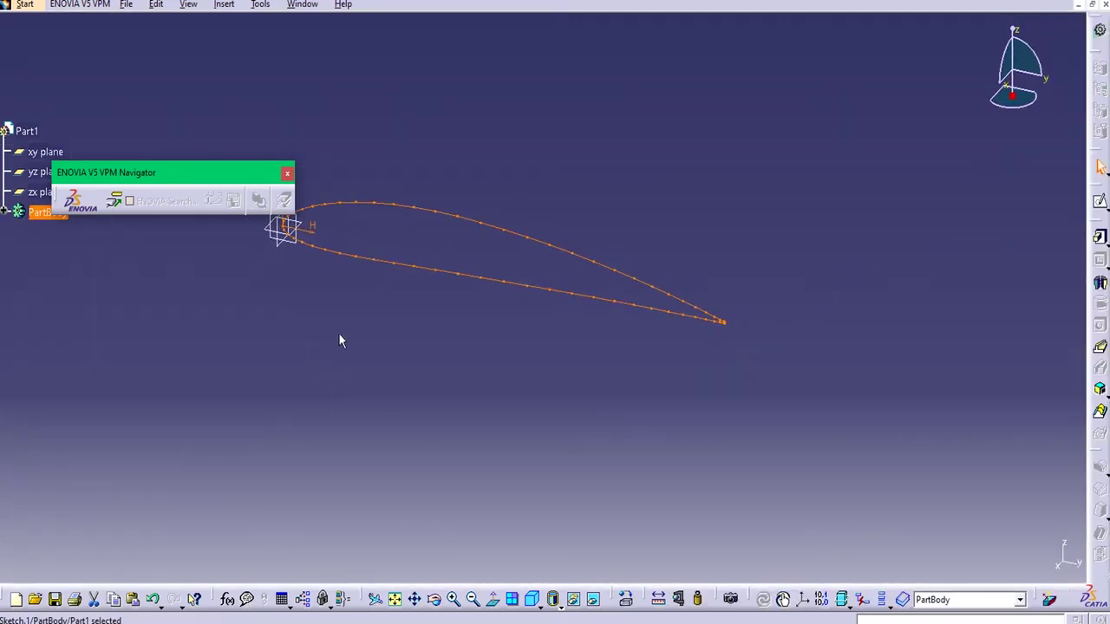
# - Undock the dress-up, surface, transformation, constraint and annotation tool groups into the workspace to expose the reference element tools
pyautogui.moveTo(1099, 438); pyautogui.dragTo(1056, 104)
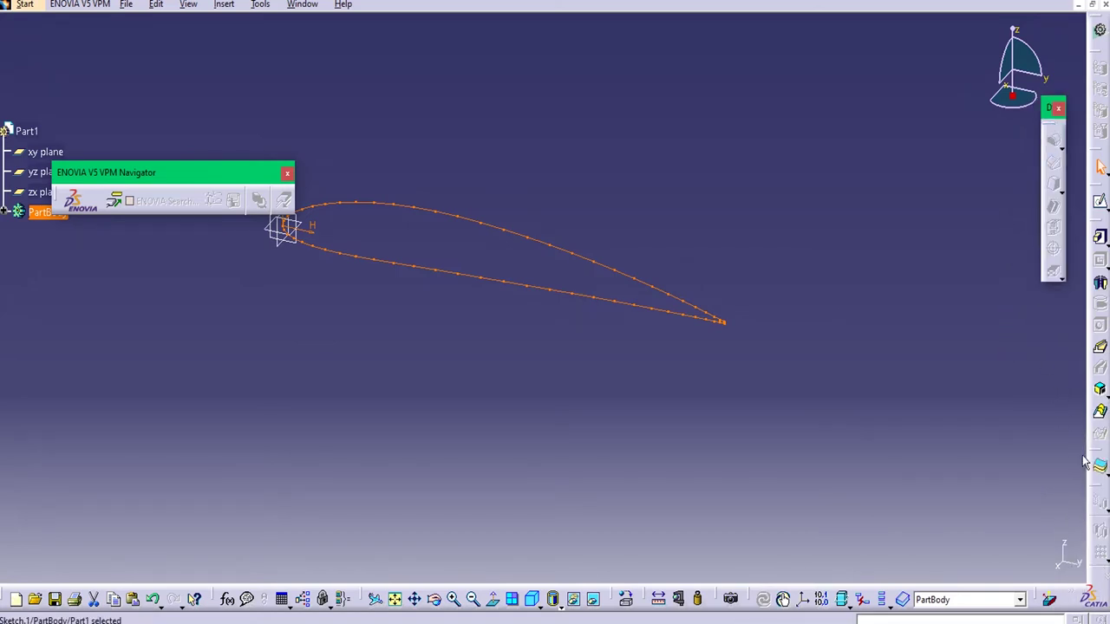
pyautogui.moveTo(1095, 461); pyautogui.dragTo(979, 208)
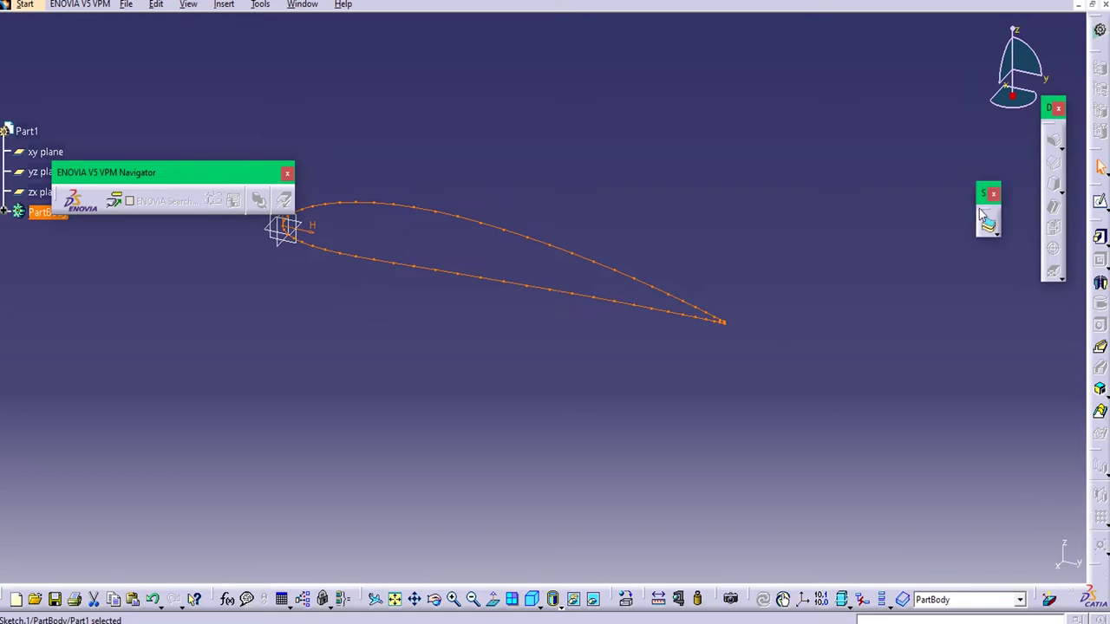
pyautogui.moveTo(1096, 460); pyautogui.dragTo(992, 272)
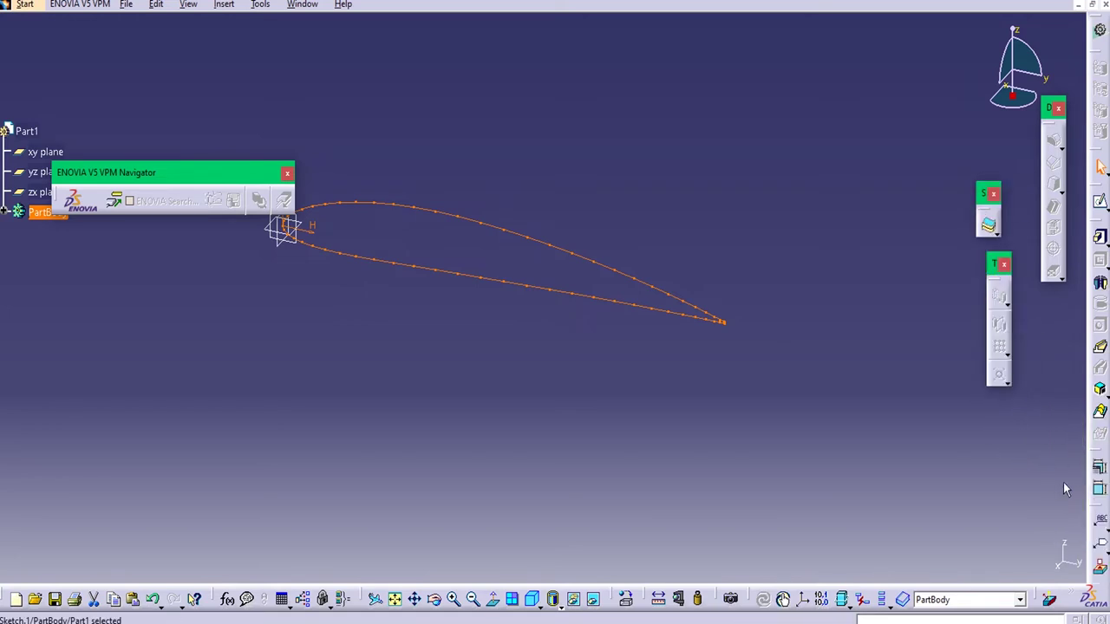
pyautogui.moveTo(1098, 460); pyautogui.dragTo(1034, 324)
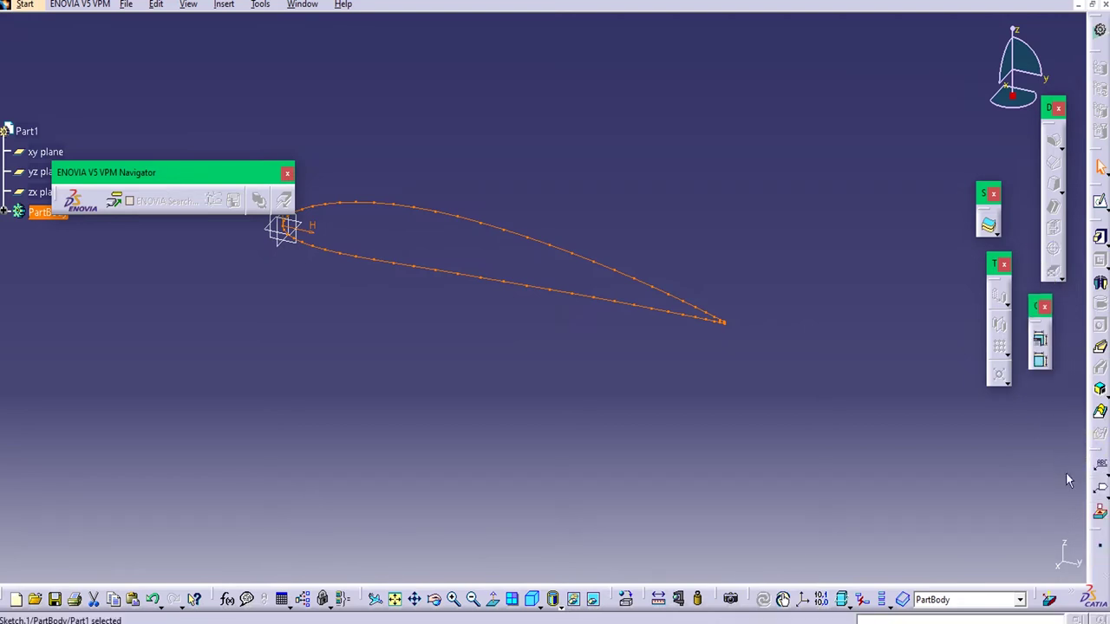
pyautogui.moveTo(1098, 453); pyautogui.dragTo(1029, 422)
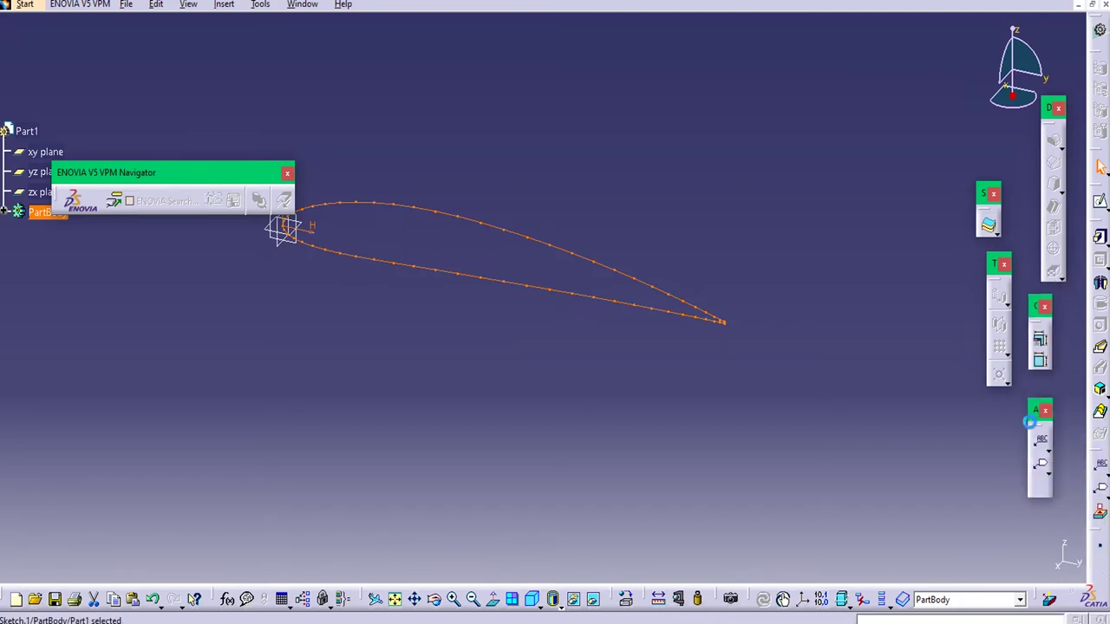
pyautogui.click(1099, 512)
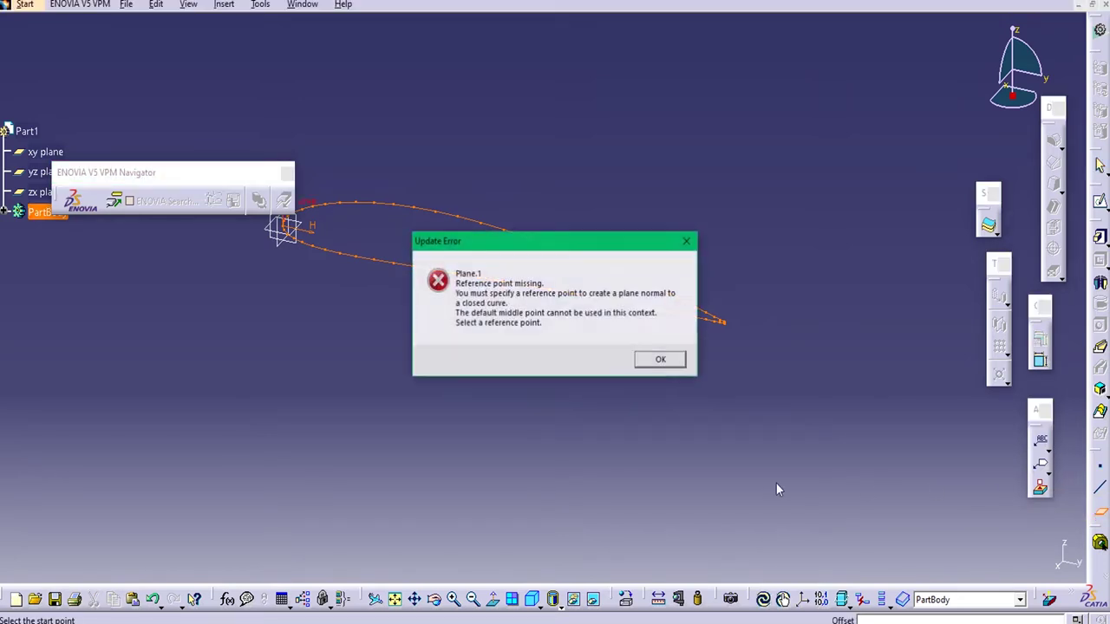
pyautogui.click(659, 362)
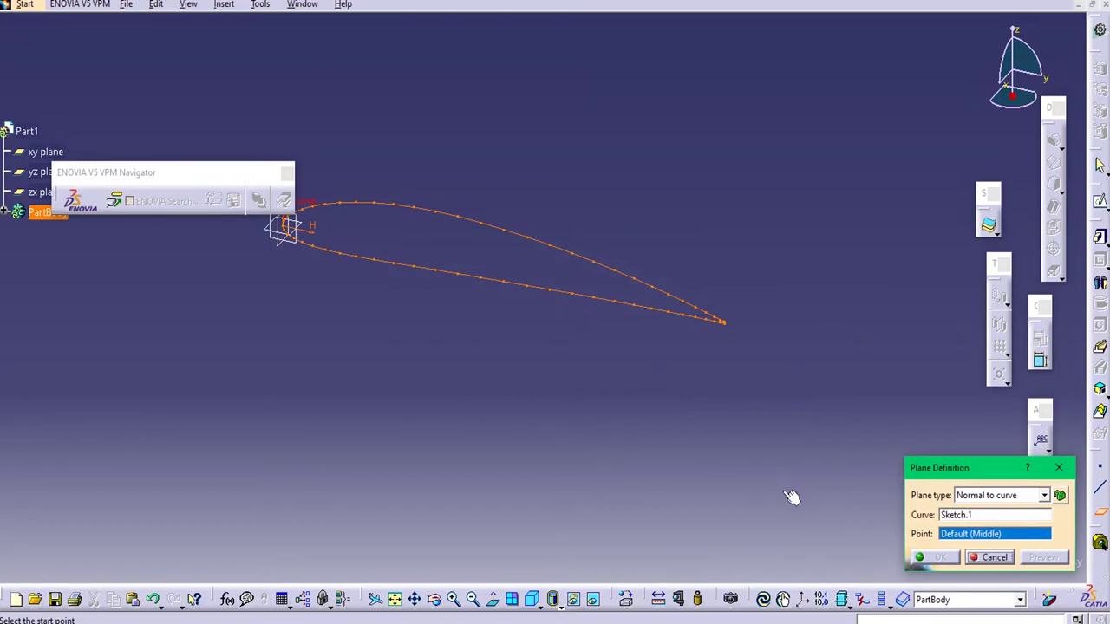
pyautogui.click(1045, 497)
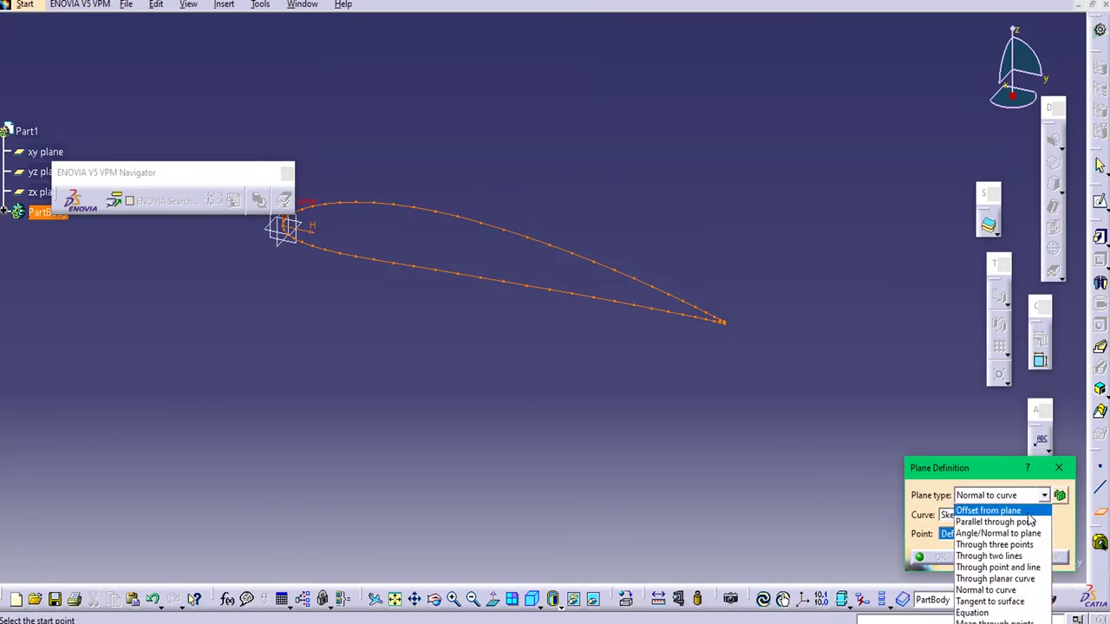
pyautogui.click(1028, 513)
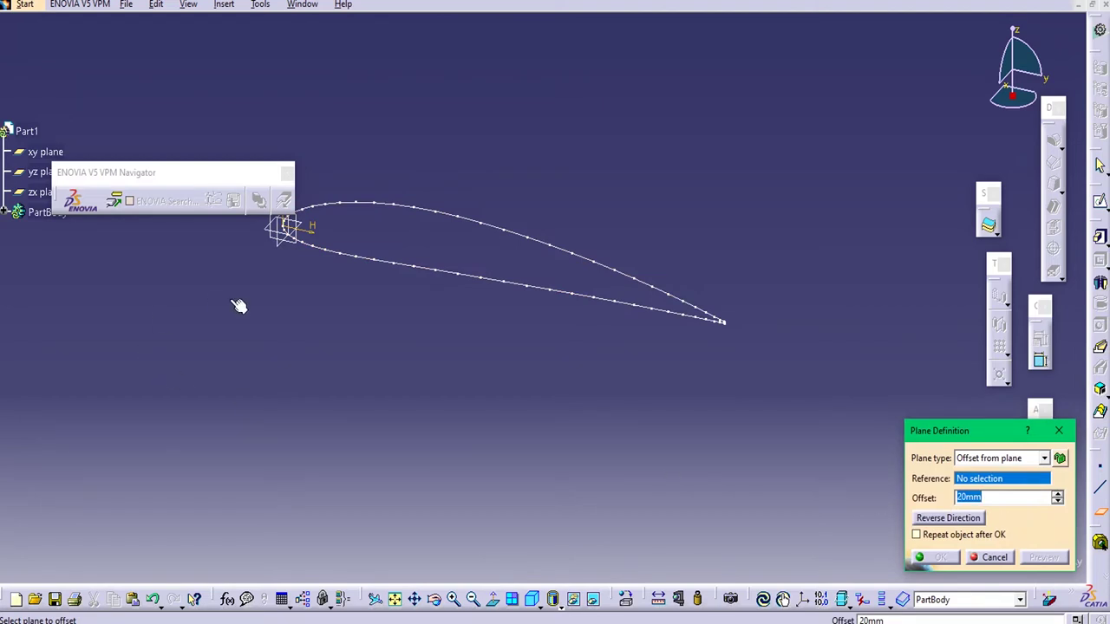
pyautogui.click(288, 244)
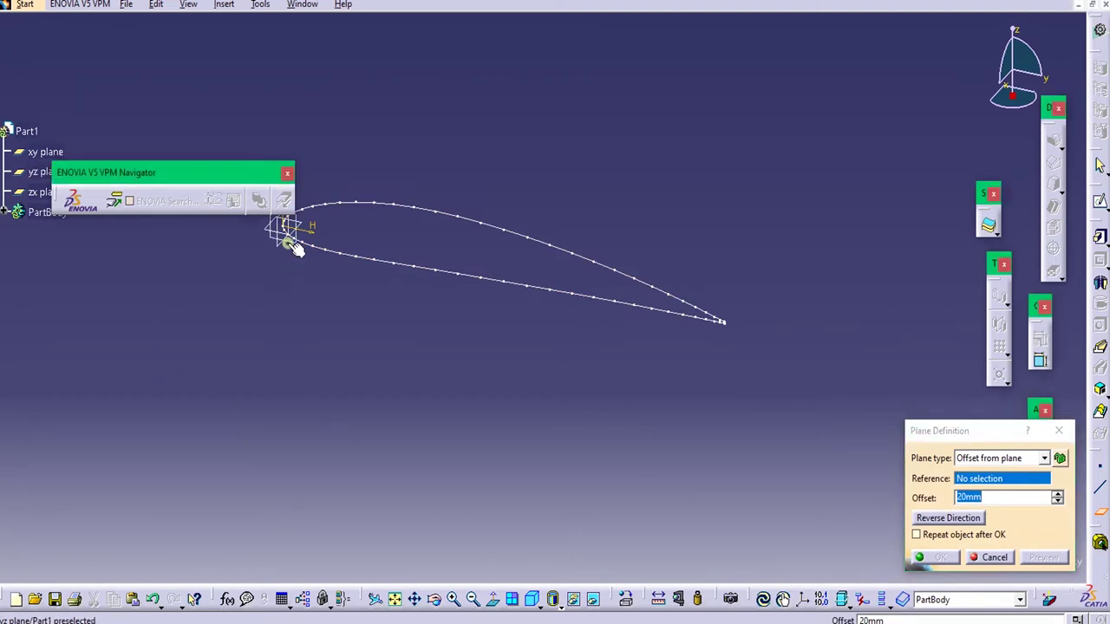
pyautogui.moveTo(279, 263); pyautogui.dragTo(191, 338)
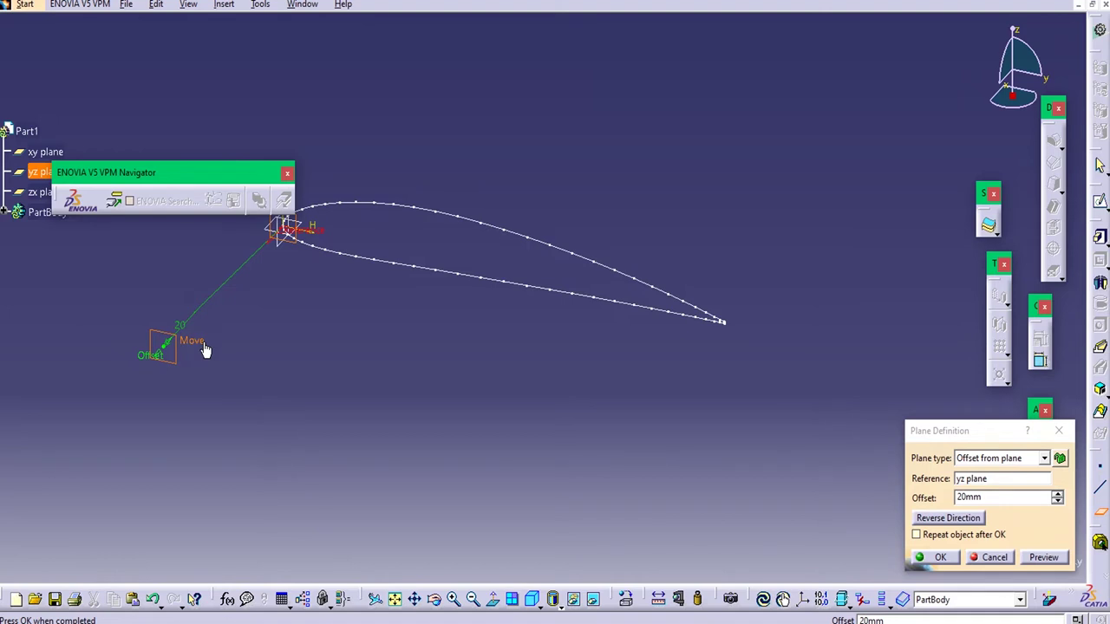
pyautogui.click(994, 556)
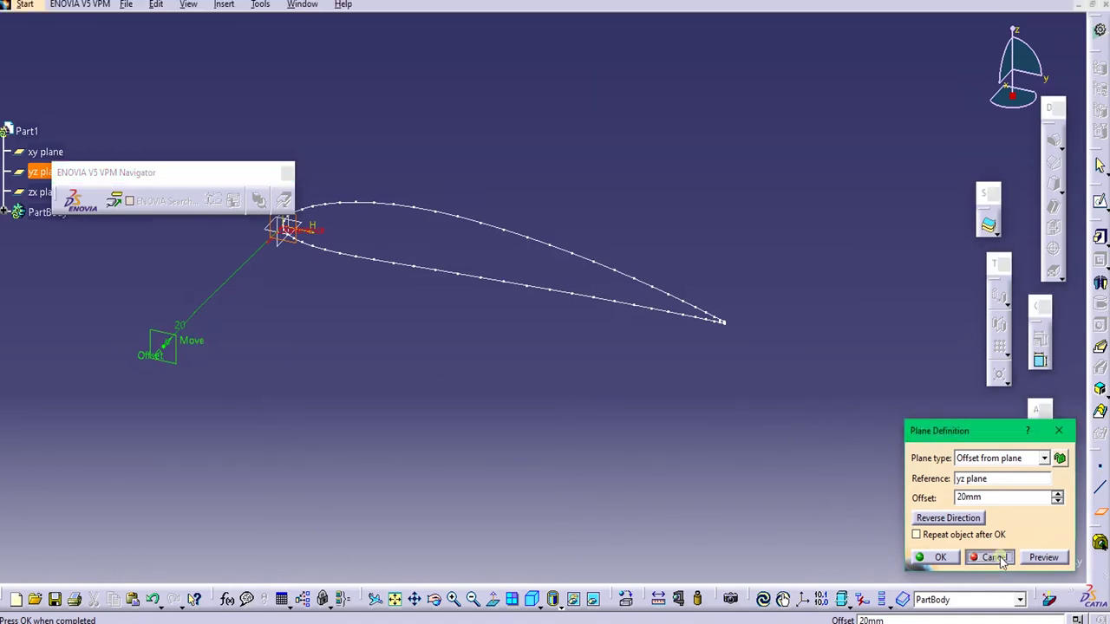
# - Create a reference plane offset 1000 mm from the yz plane
pyautogui.click(288, 243)
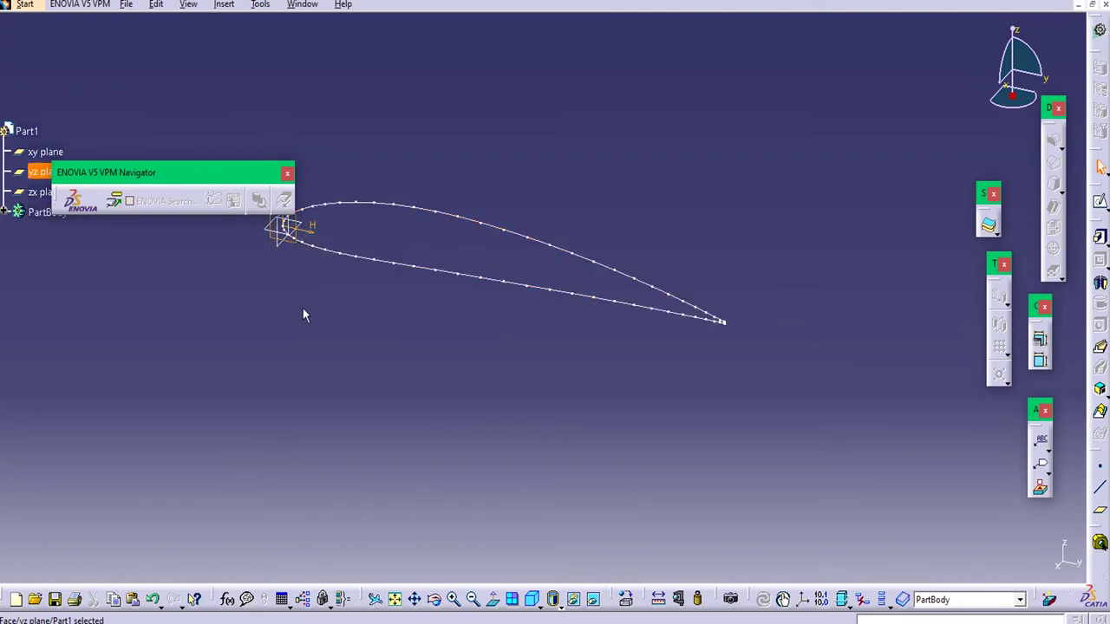
pyautogui.click(1098, 511)
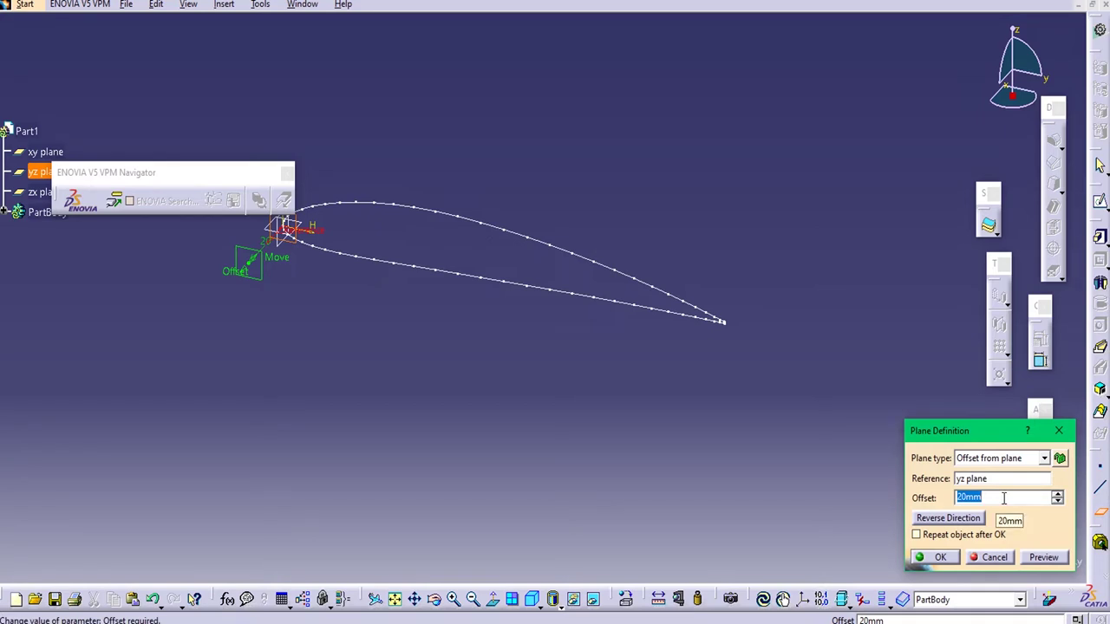
pyautogui.write('1')
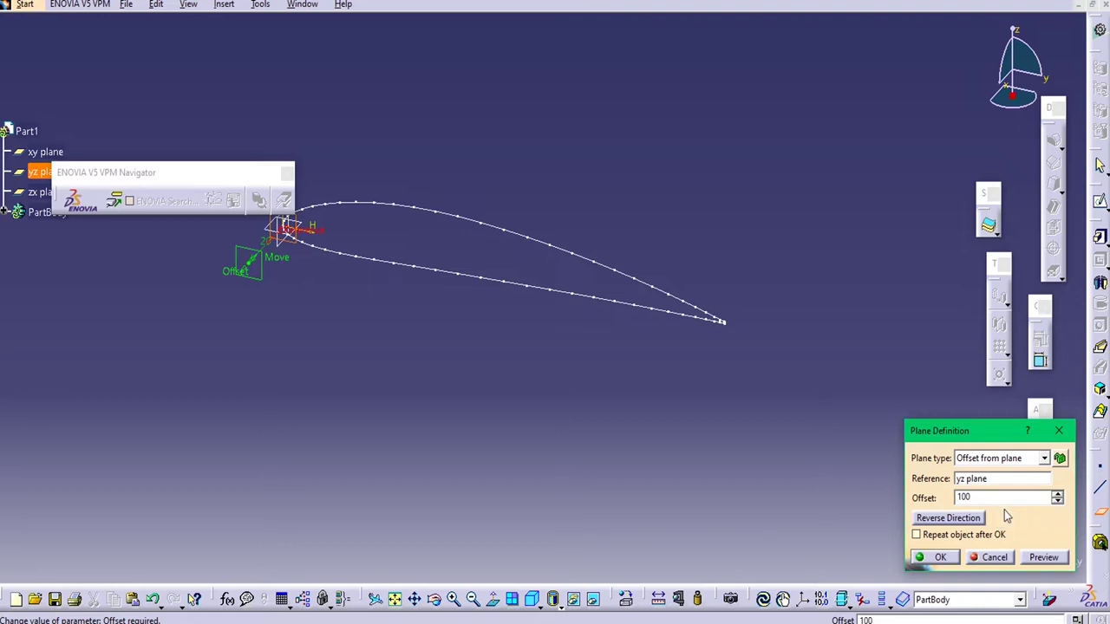
pyautogui.write('0')
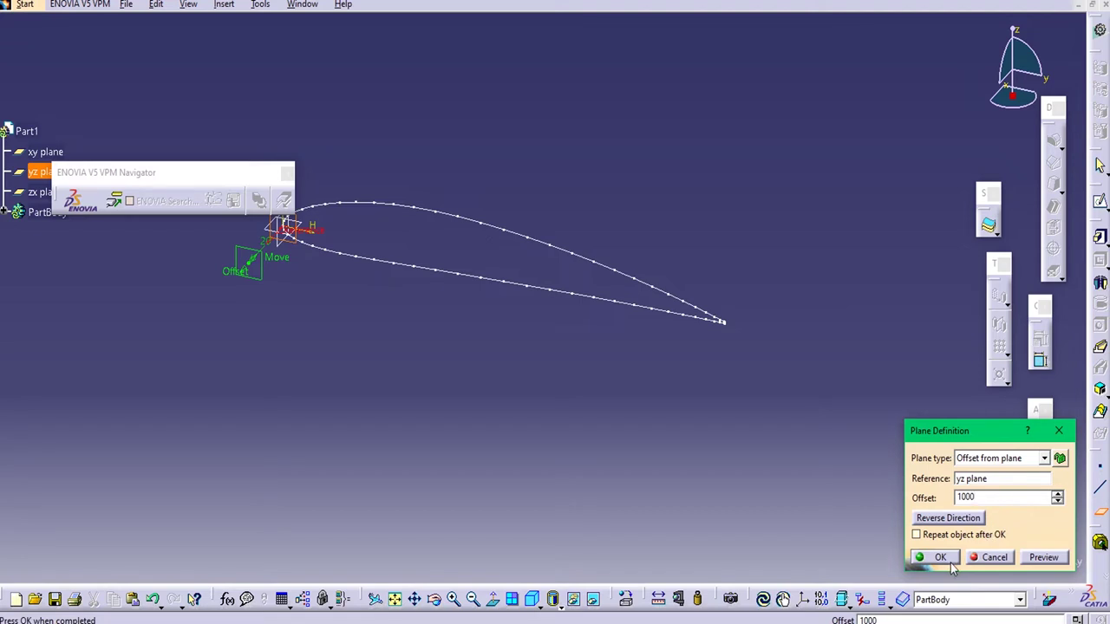
pyautogui.click(941, 558)
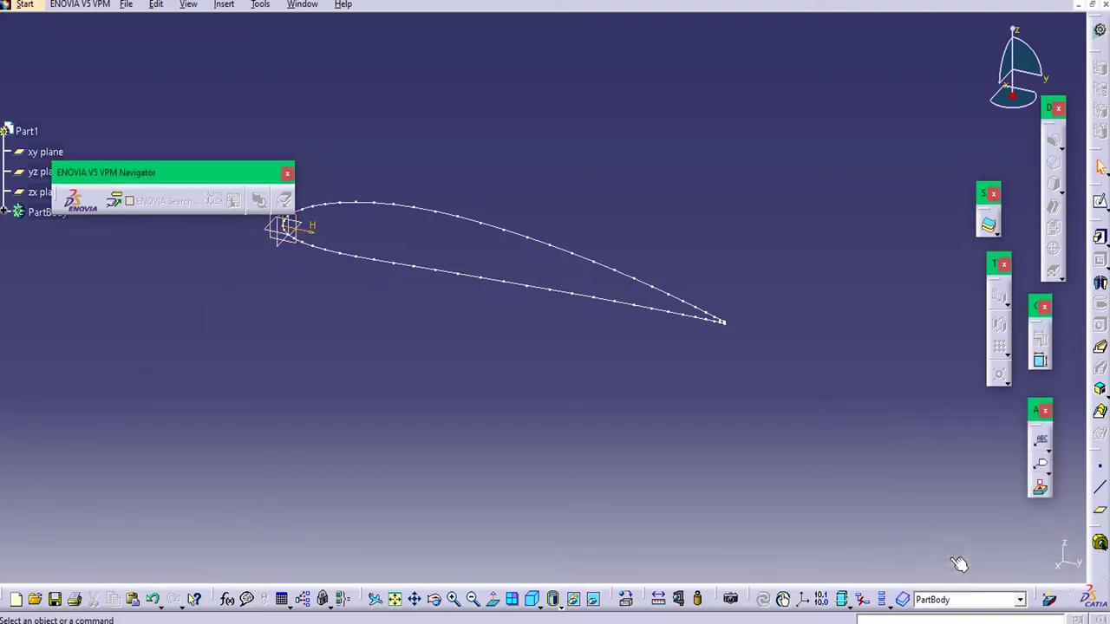
# - Set the new reference plane's offset from the yz plane to 500 mm
pyautogui.moveTo(810, 523); pyautogui.dragTo(750, 559, button='middle')
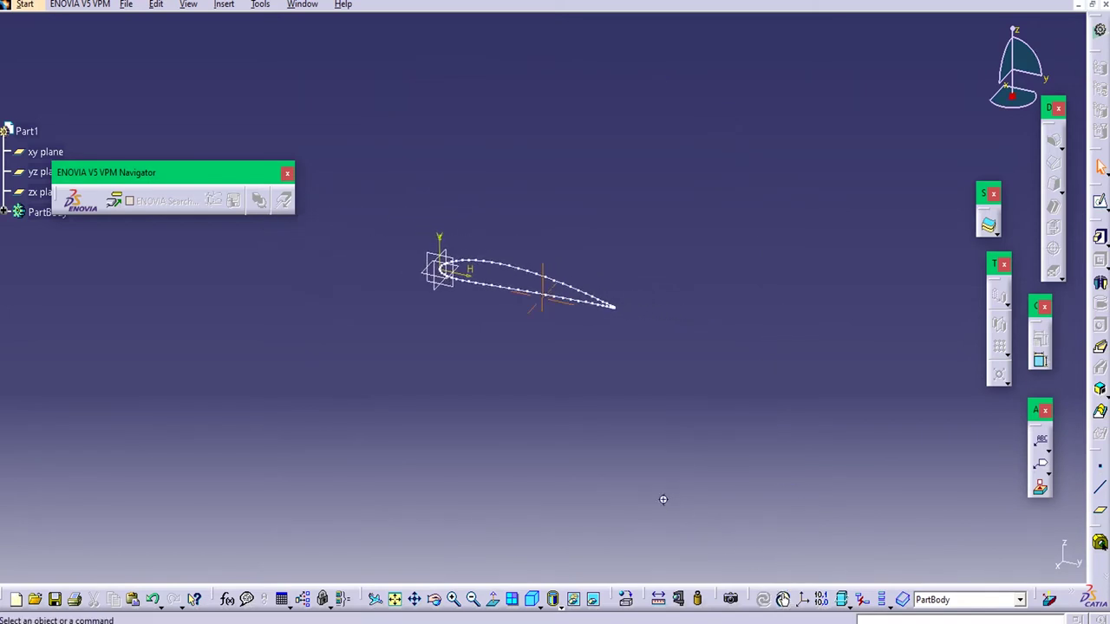
pyautogui.moveTo(664, 497); pyautogui.dragTo(667, 549, button='middle')
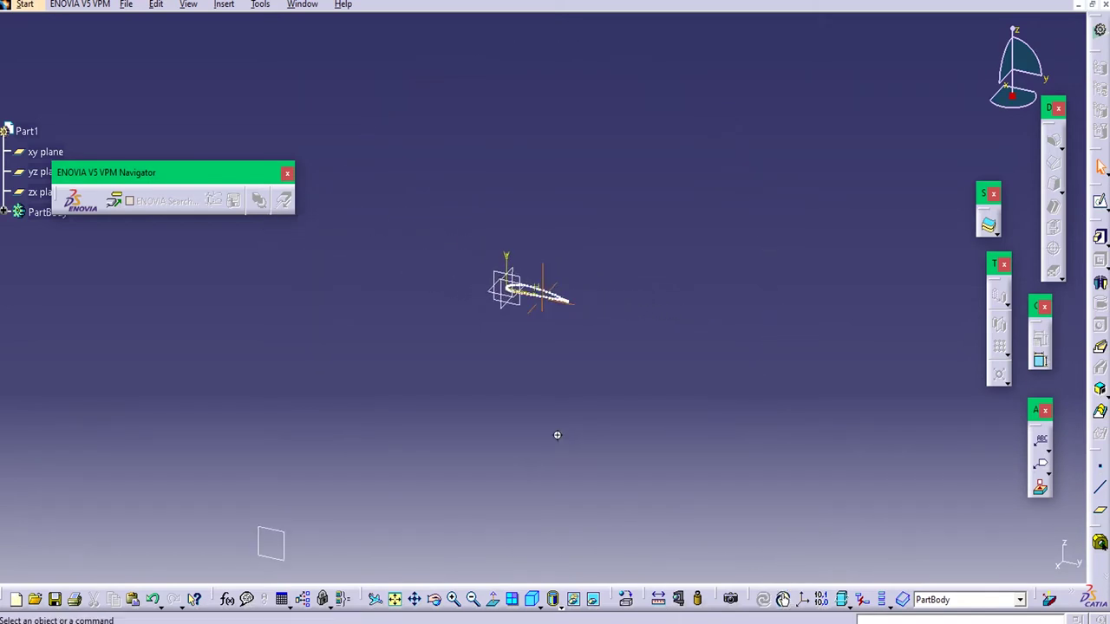
pyautogui.moveTo(555, 436); pyautogui.dragTo(557, 455, button='middle')
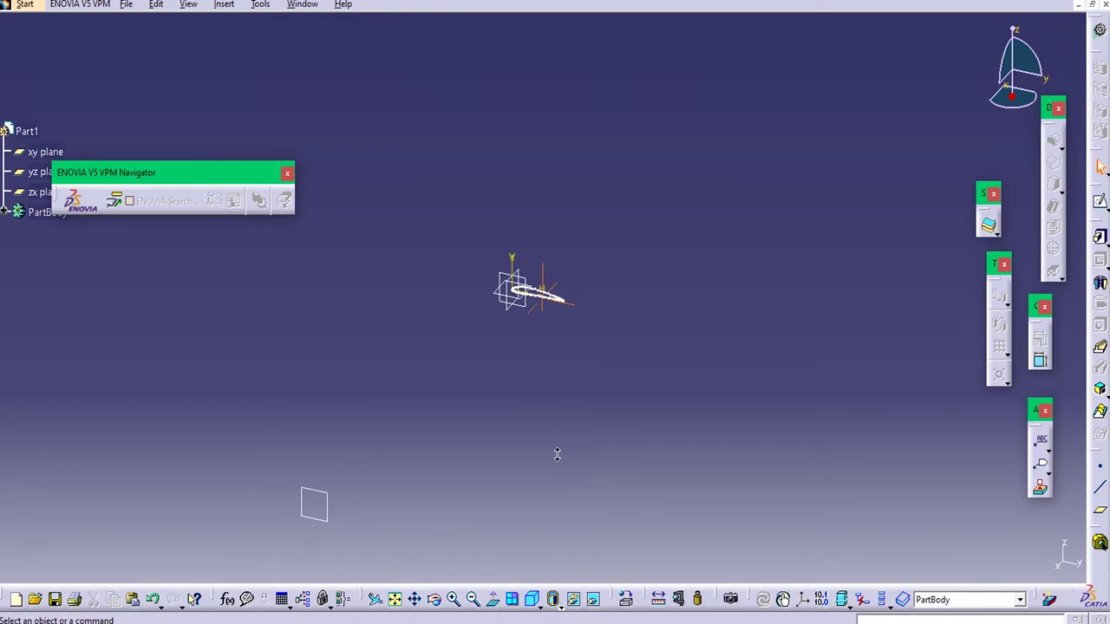
pyautogui.doubleClick(318, 491)
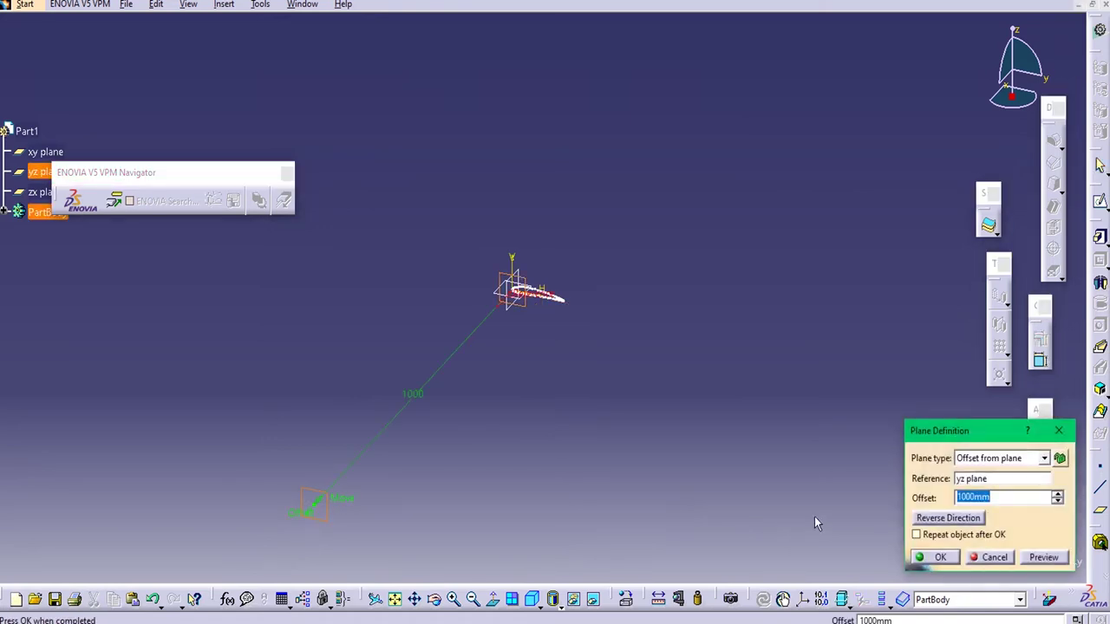
pyautogui.write('500')
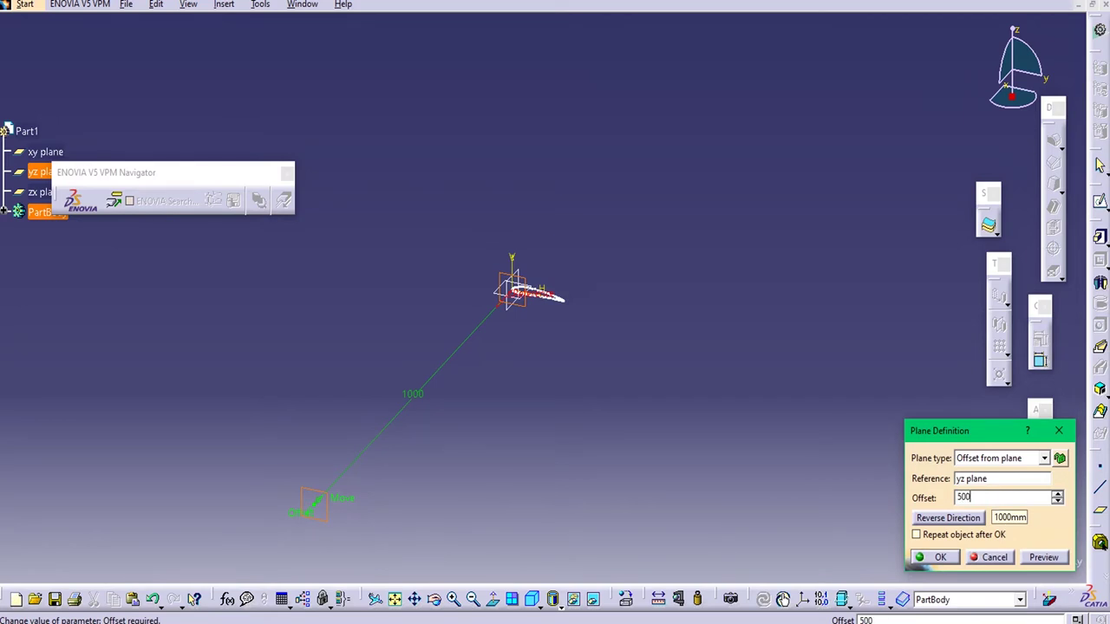
pyautogui.press('Return')
pyautogui.click(938, 560)
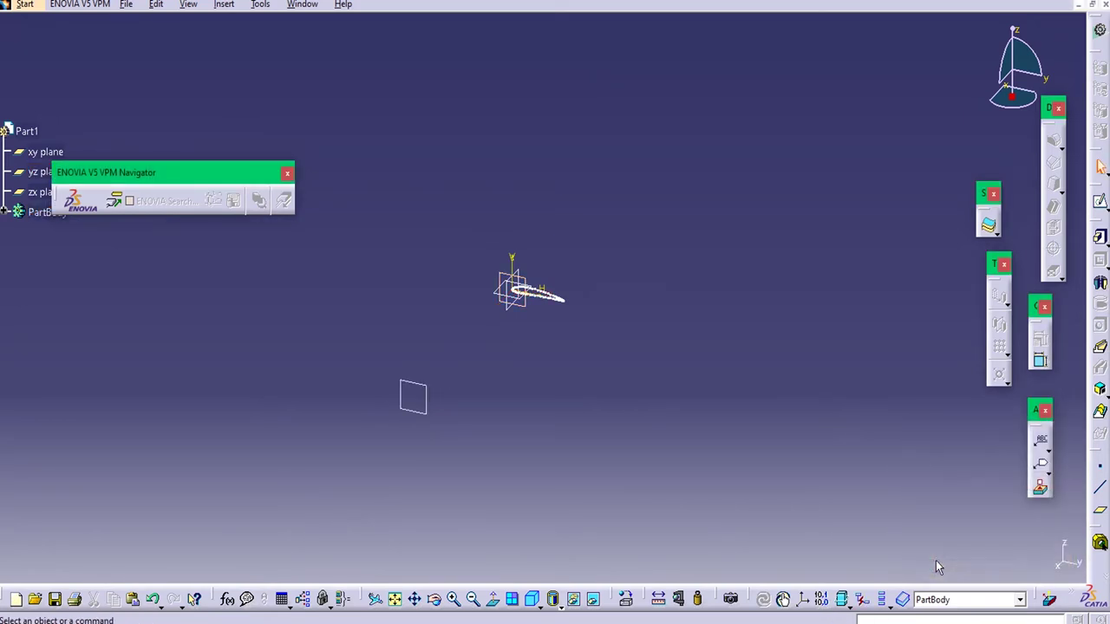
# - Start a sketch on the offset plane and project the whole airfoil outline onto it
pyautogui.moveTo(505, 382); pyautogui.dragTo(535, 317, button='middle')
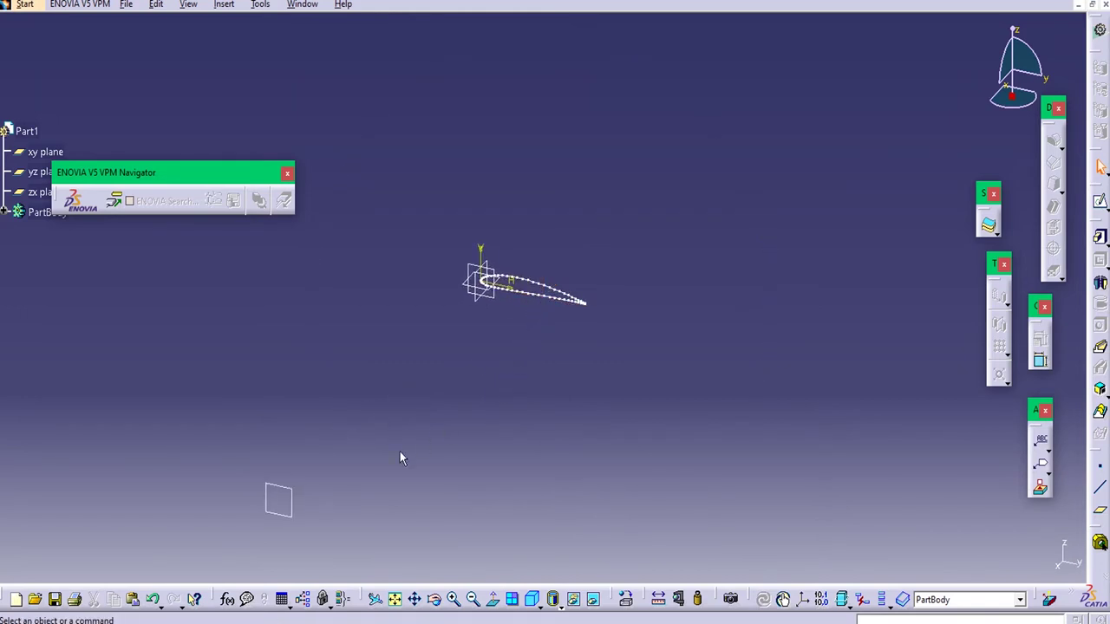
pyautogui.click(294, 497)
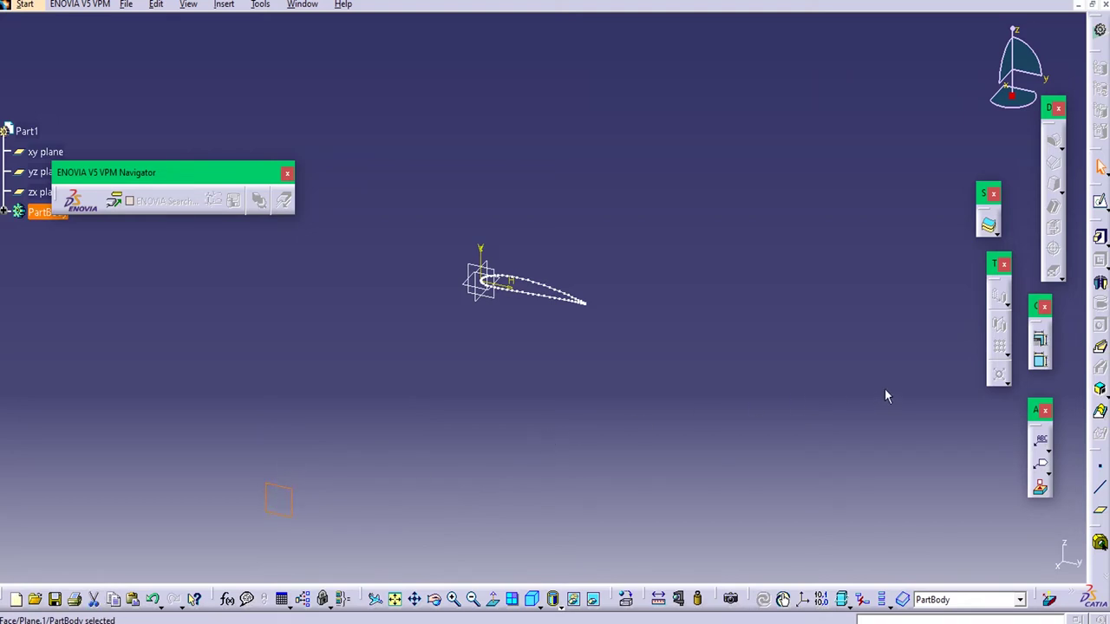
pyautogui.click(1101, 204)
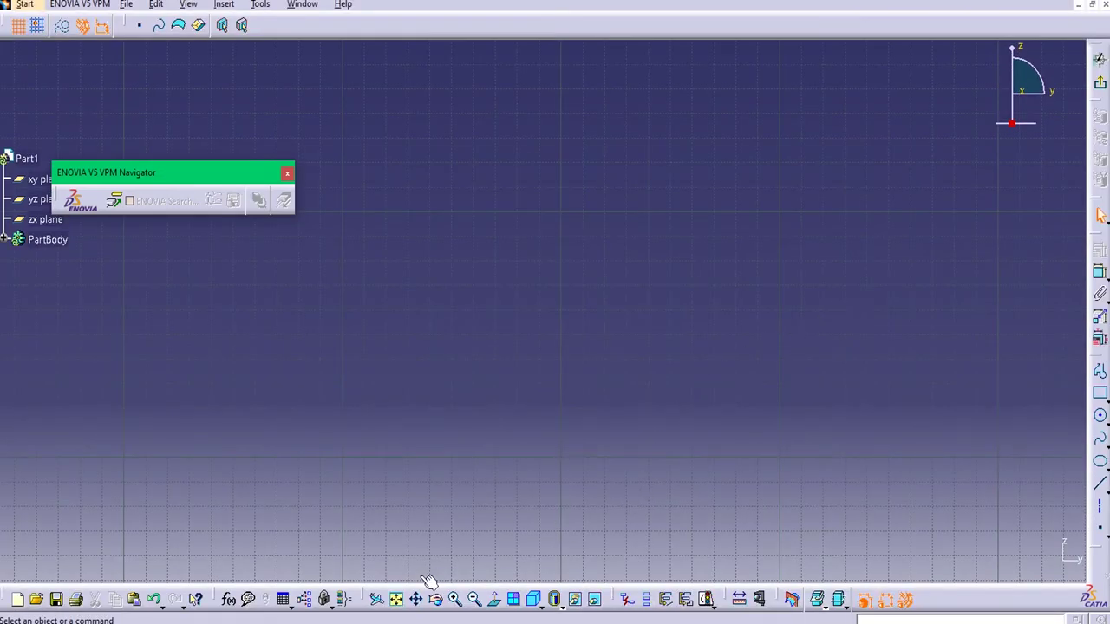
pyautogui.click(397, 600)
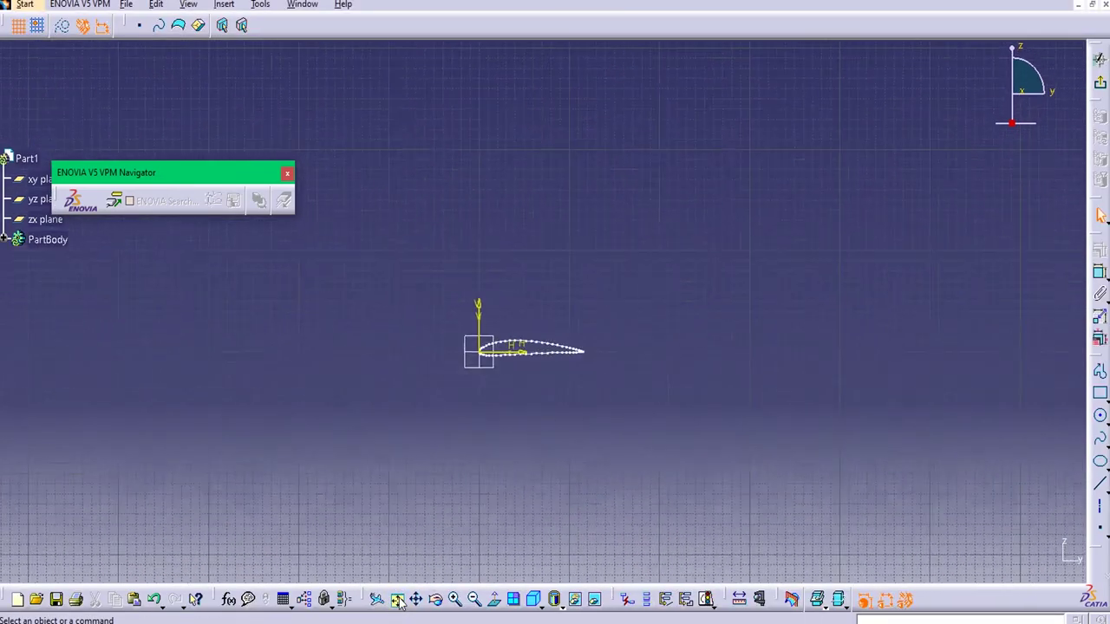
pyautogui.keyDown('ctrl'); pyautogui.moveTo(491, 355); pyautogui.dragTo(550, 168, button='middle'); pyautogui.keyUp('ctrl')
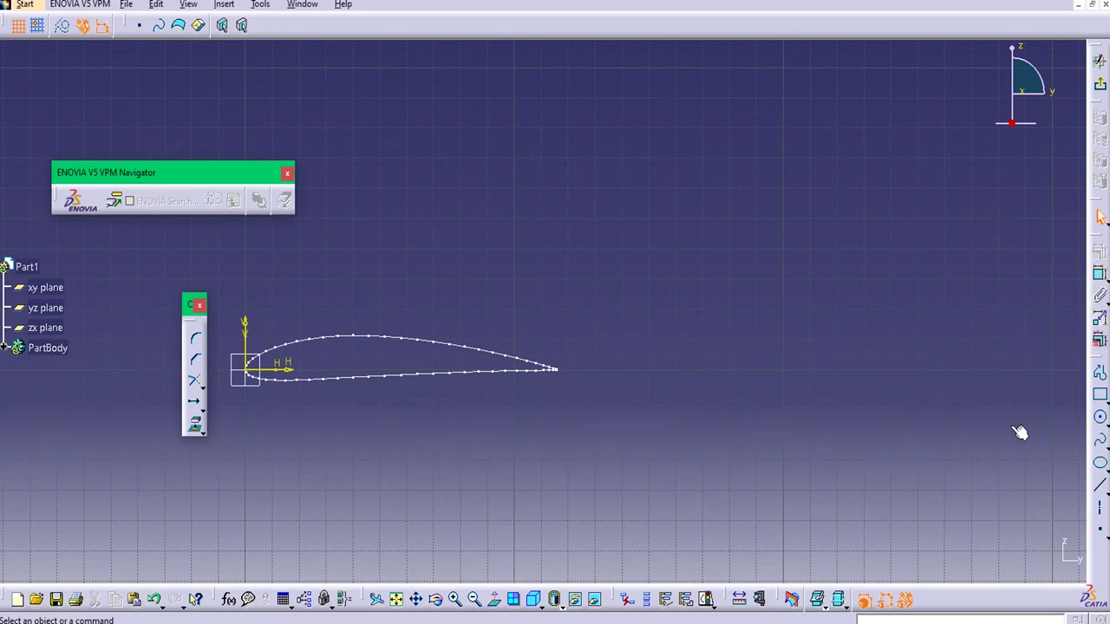
pyautogui.click(195, 428)
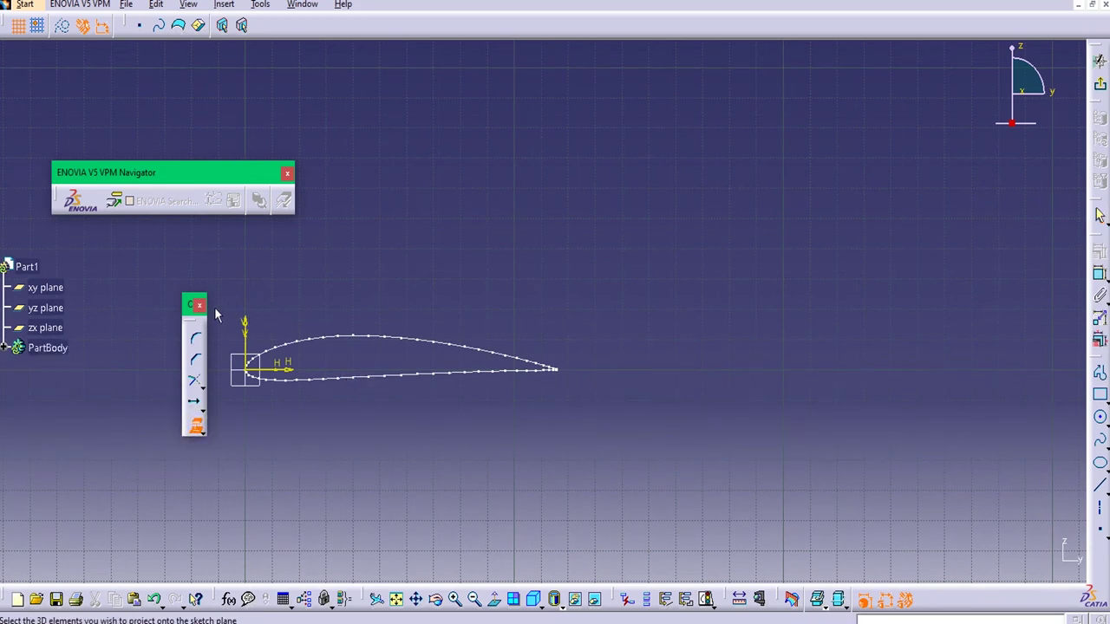
pyautogui.moveTo(222, 298)
pyautogui.mouseDown()
pyautogui.moveTo(550, 416)
pyautogui.moveTo(596, 419)
pyautogui.mouseUp()
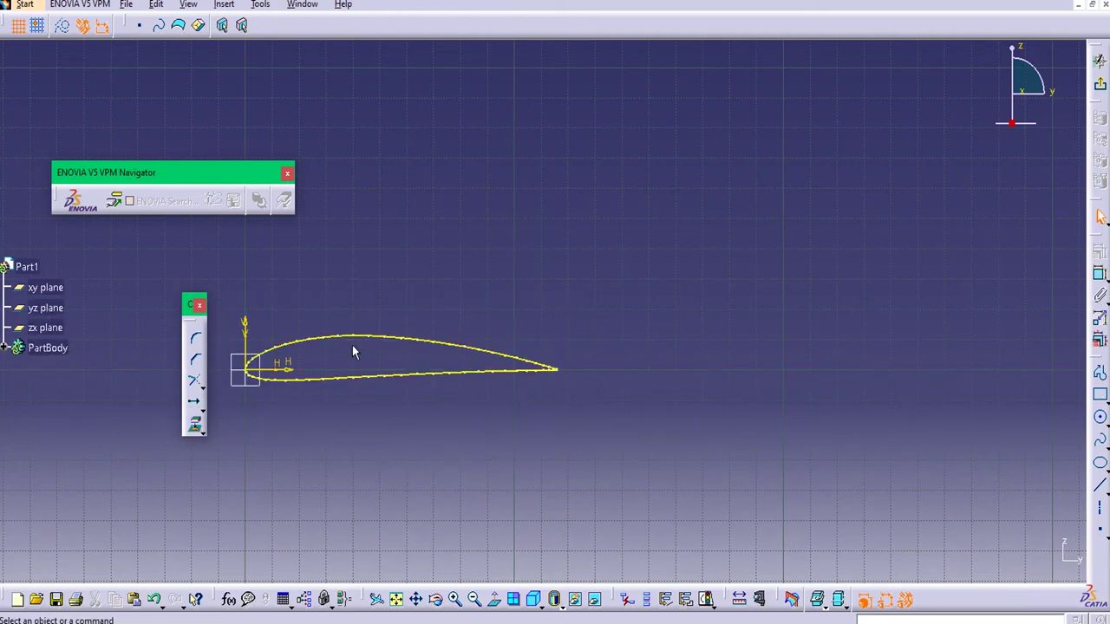
# - Scale the projected airfoil into a smaller duplicate, using a centre point on the horizontal axis about 258 mm from the origin
pyautogui.click(634, 360)
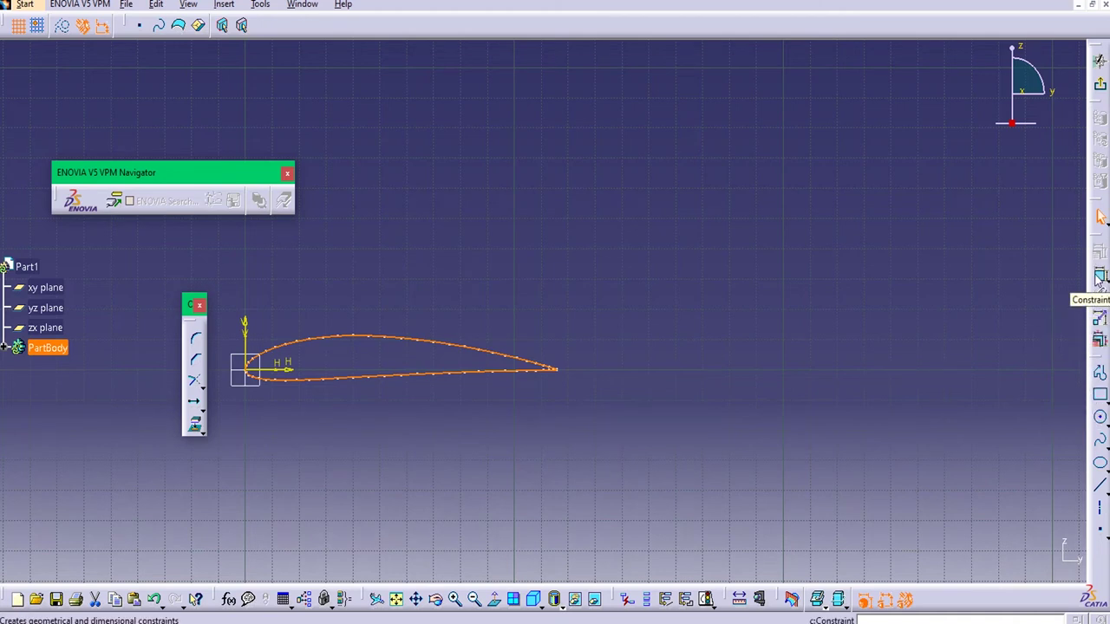
pyautogui.click(200, 409)
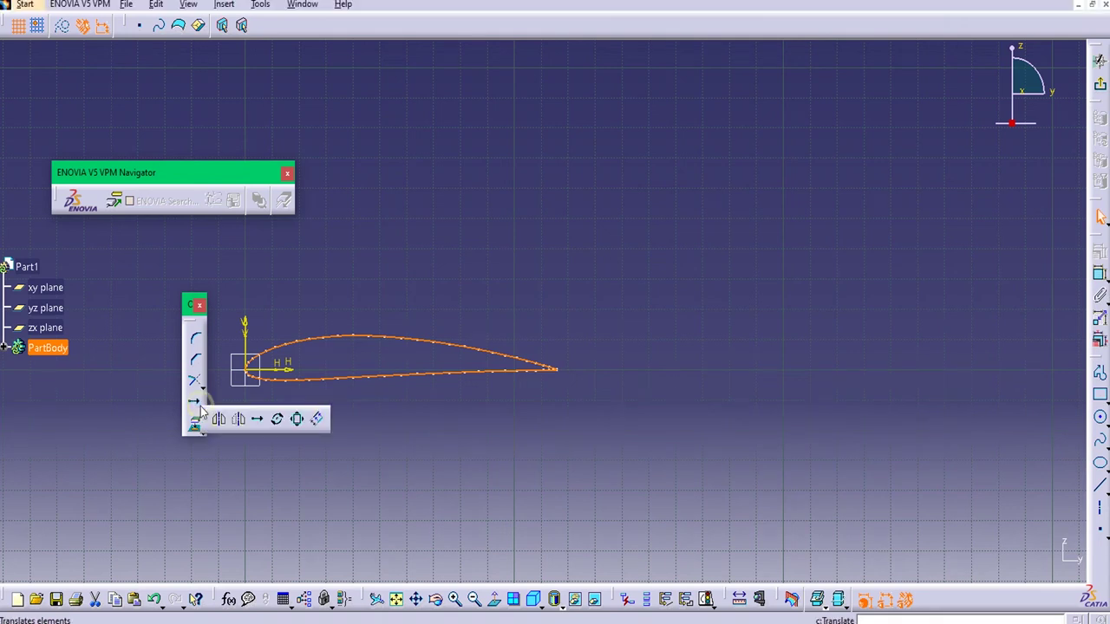
pyautogui.click(297, 421)
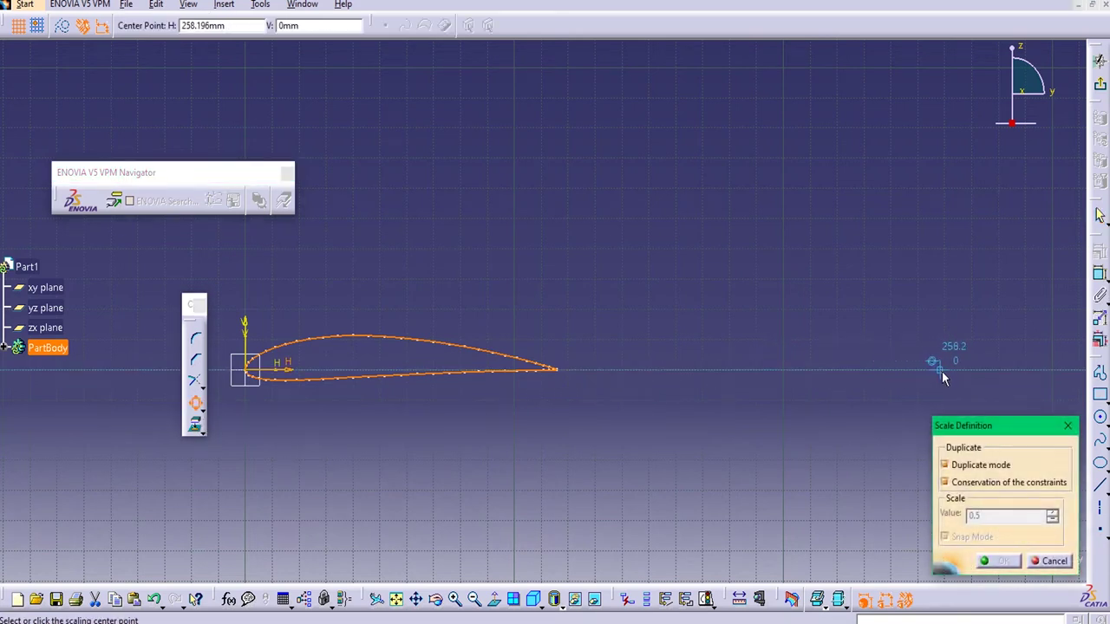
pyautogui.click(938, 370)
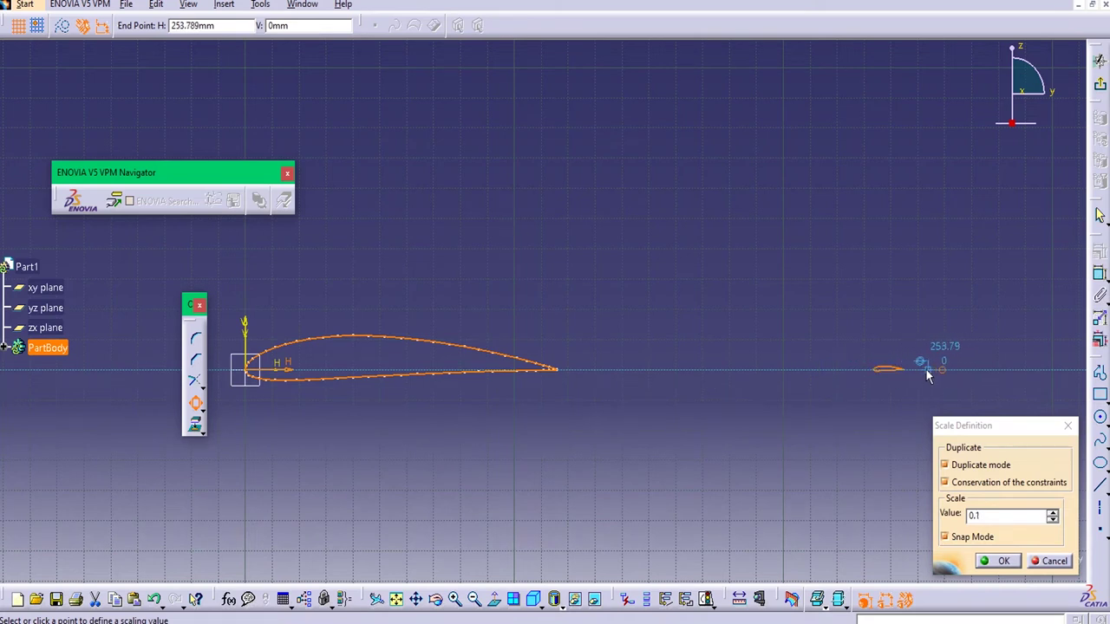
pyautogui.click(863, 386)
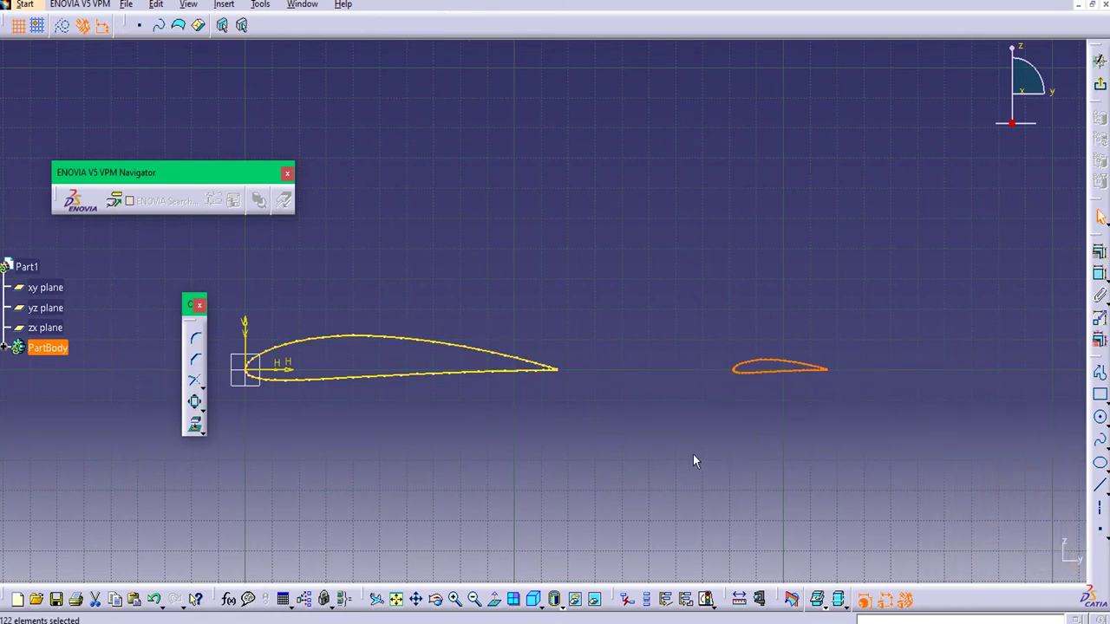
# - Delete the full-size projected airfoil so only the scaled copy remains in the sketch, and exit the sketch
pyautogui.click(651, 460)
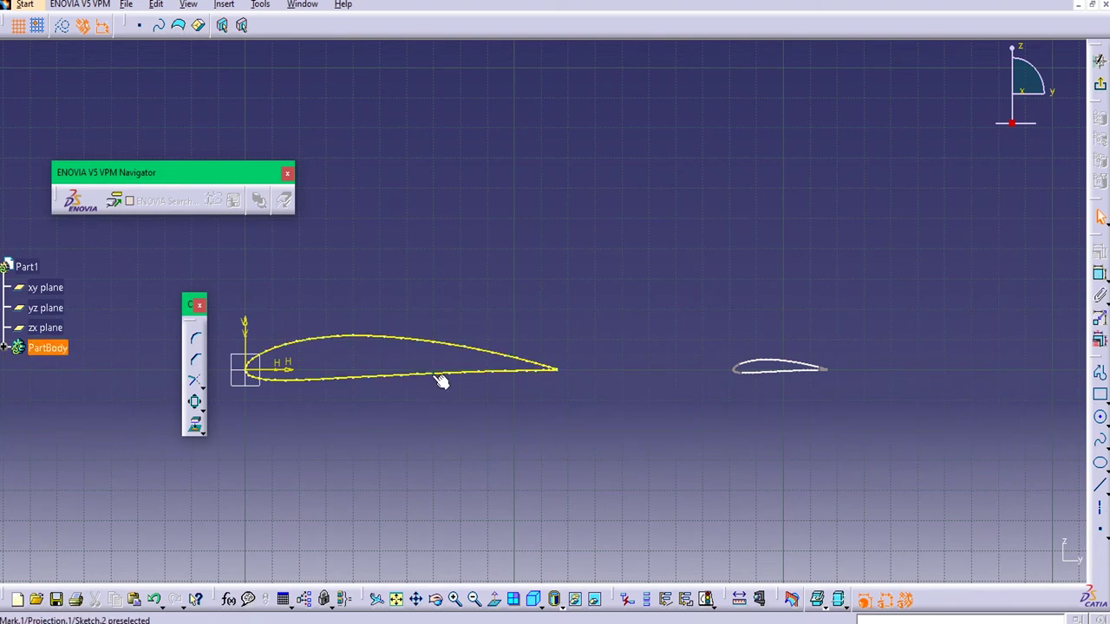
pyautogui.click(457, 346)
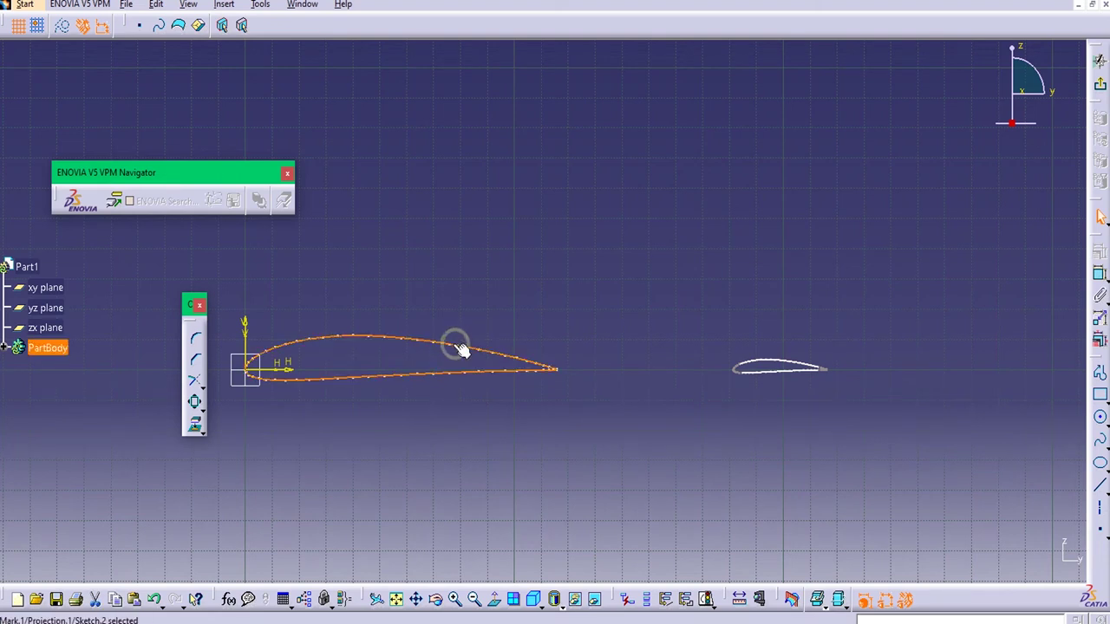
pyautogui.click(462, 461)
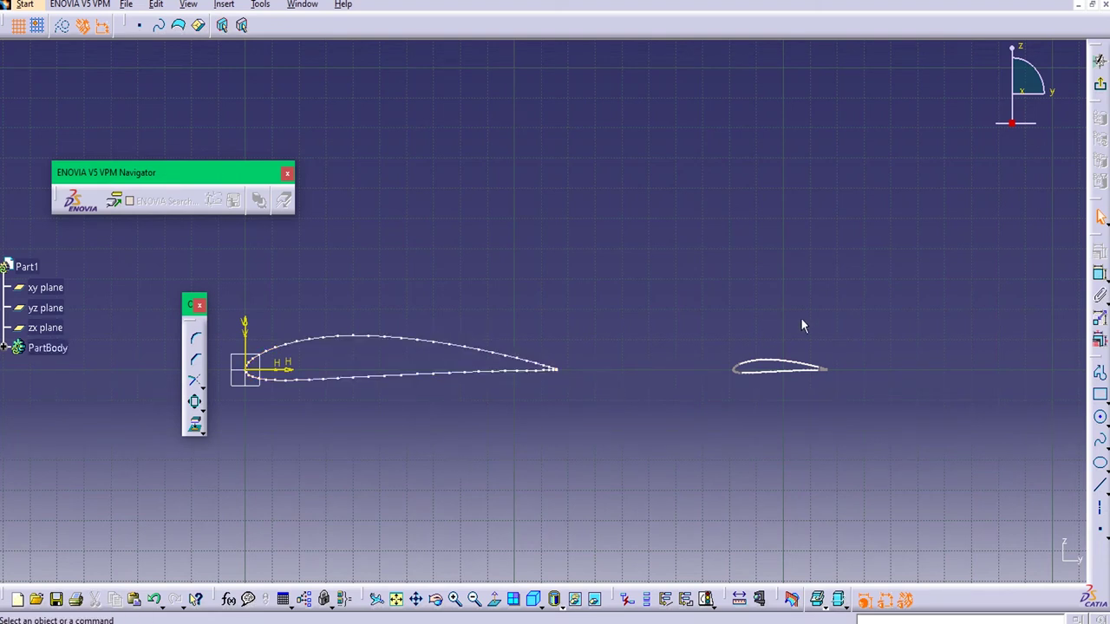
pyautogui.click(1100, 84)
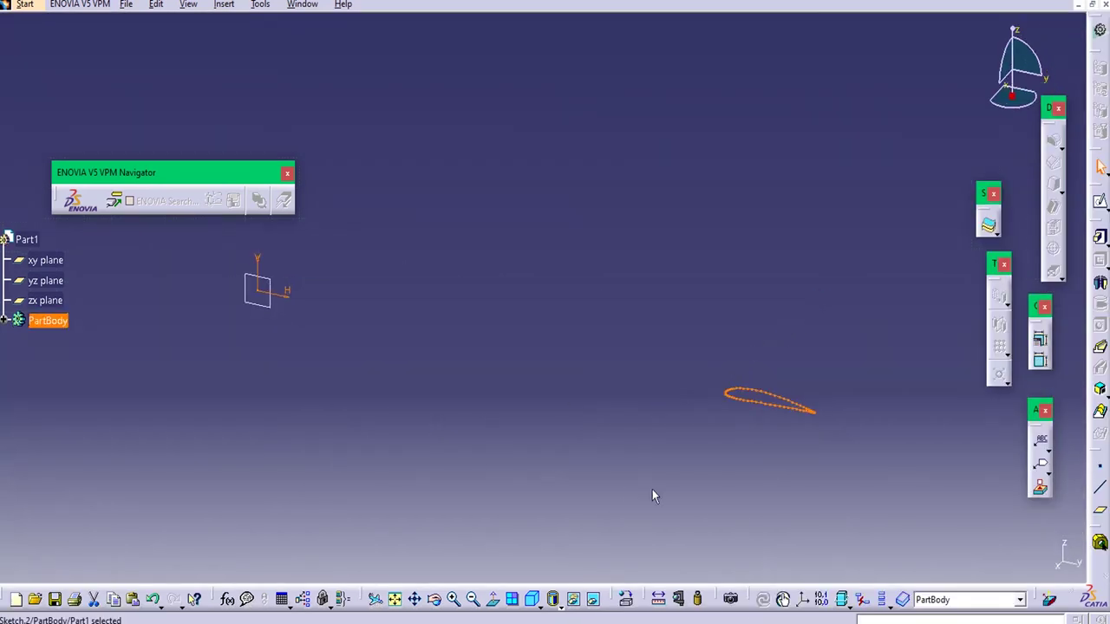
pyautogui.click(395, 599)
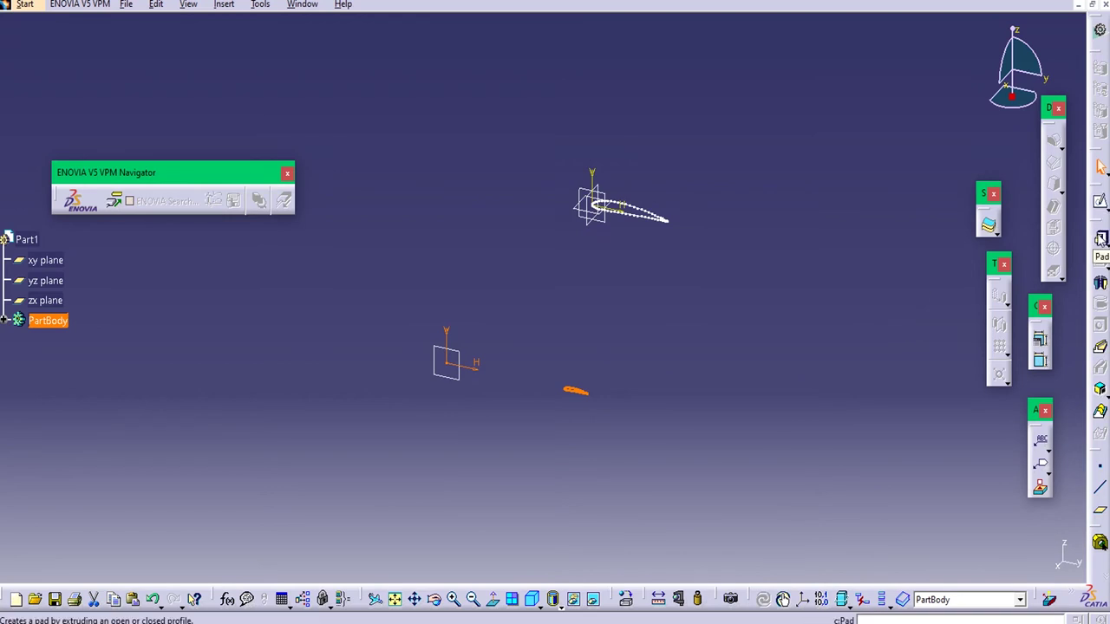
pyautogui.click(1100, 411)
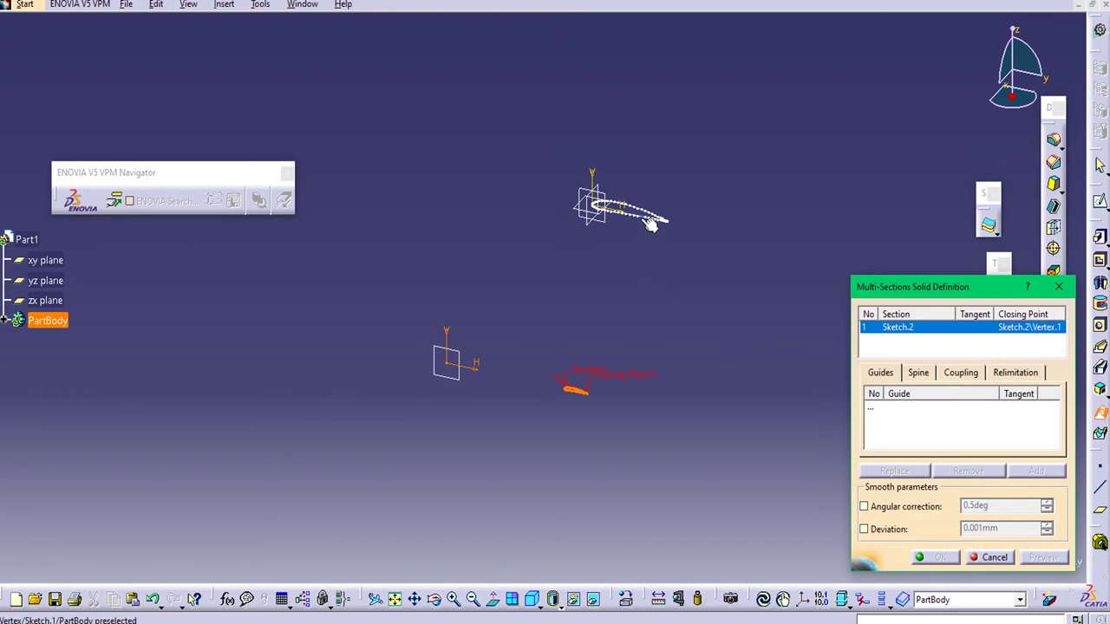
pyautogui.moveTo(551, 159); pyautogui.dragTo(755, 272)
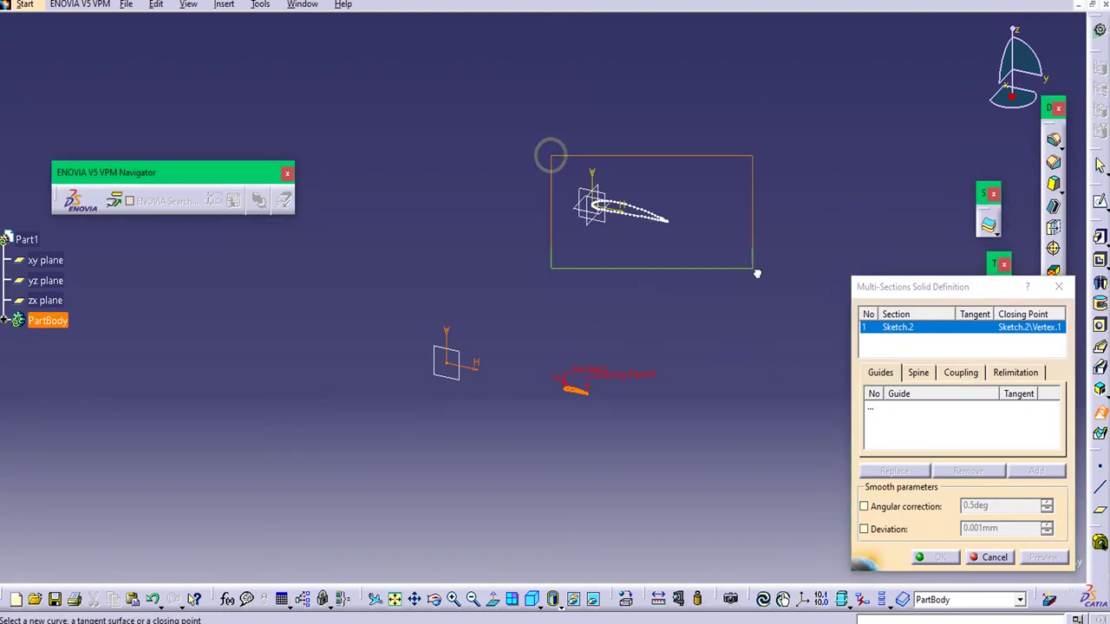
pyautogui.click(659, 219)
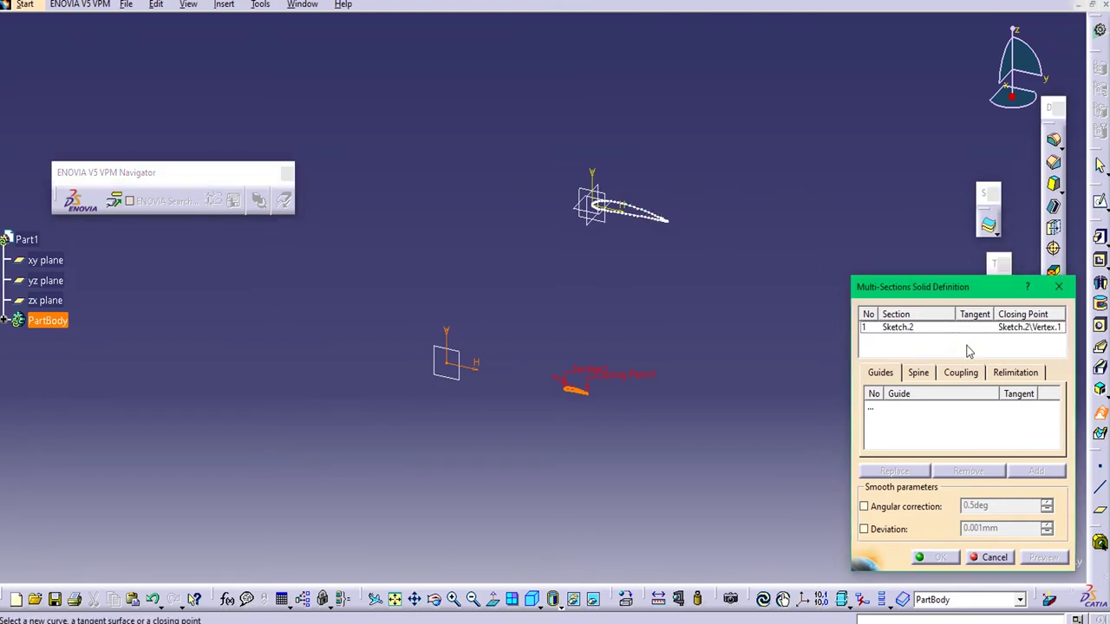
pyautogui.click(995, 557)
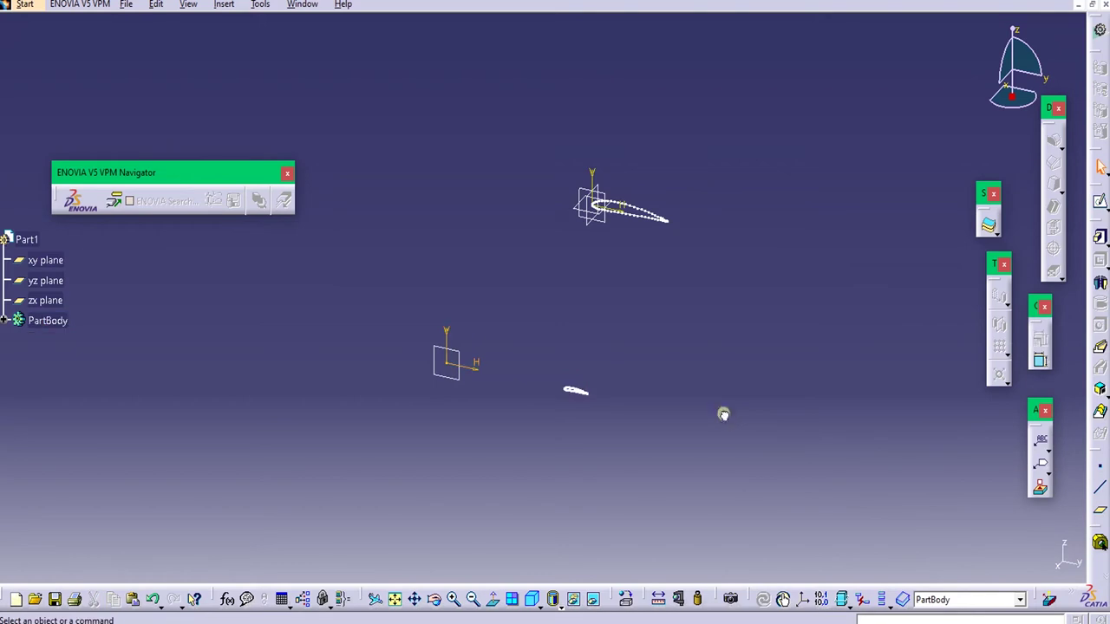
pyautogui.click(1099, 416)
pyautogui.click(654, 219)
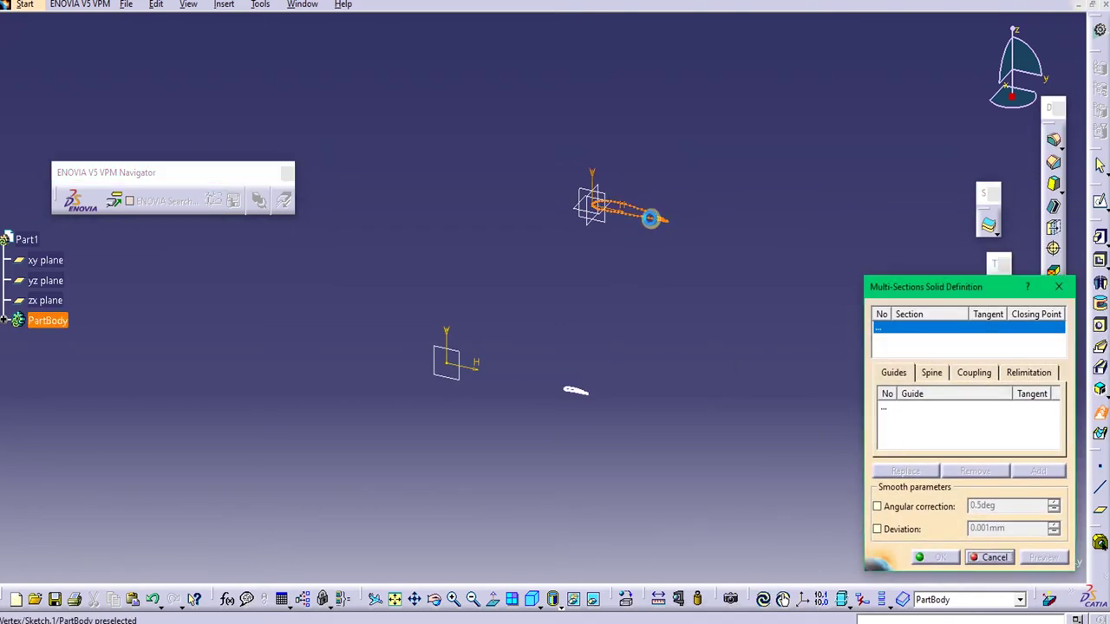
pyautogui.click(577, 394)
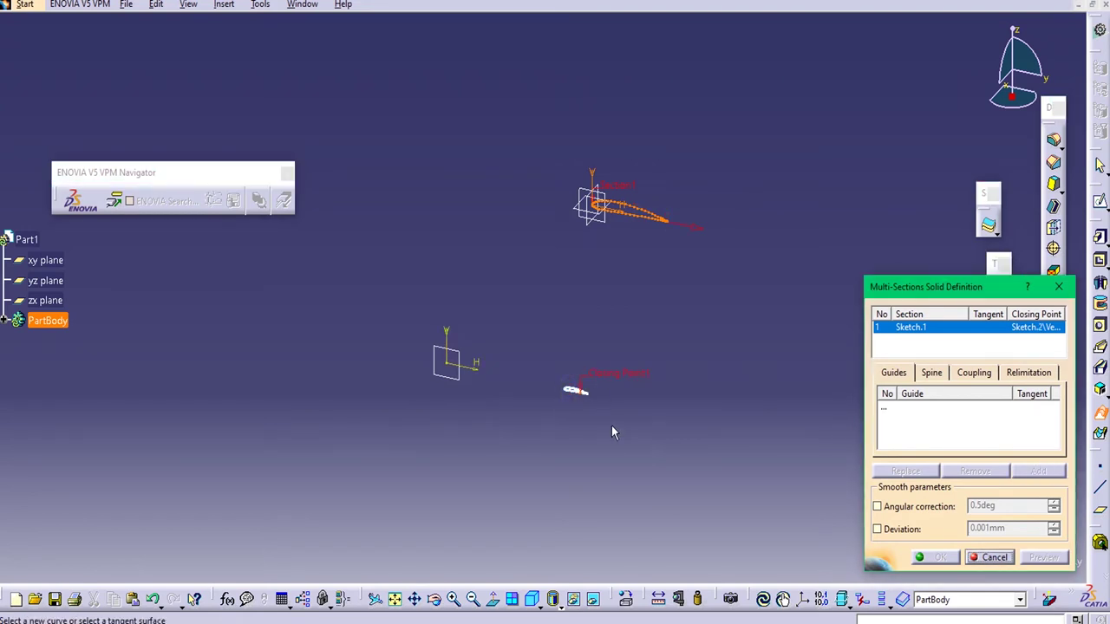
pyautogui.click(626, 376)
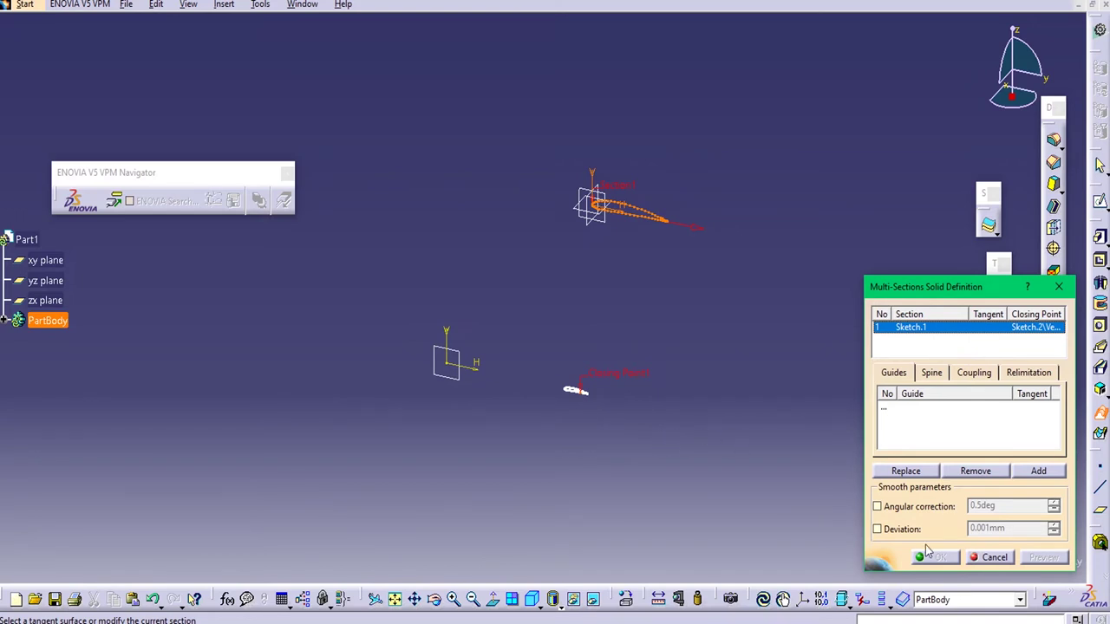
pyautogui.click(993, 557)
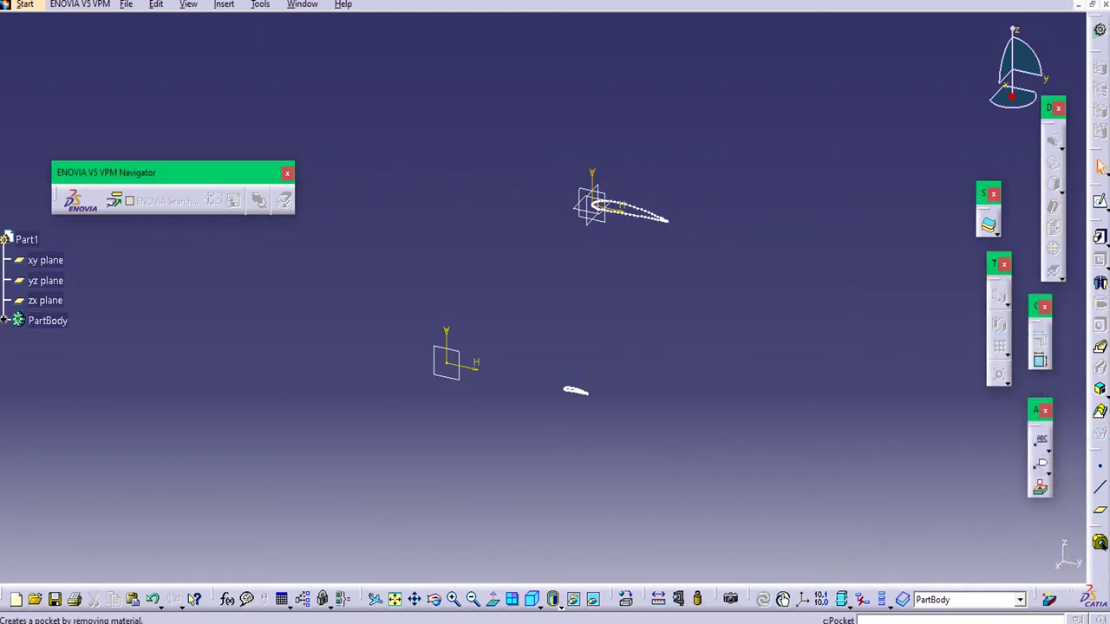
# - Create a multi-sections solid from the small scaled airfoil on the offset plane to the full-size airfoil, previewing it before accepting
pyautogui.click(1099, 411)
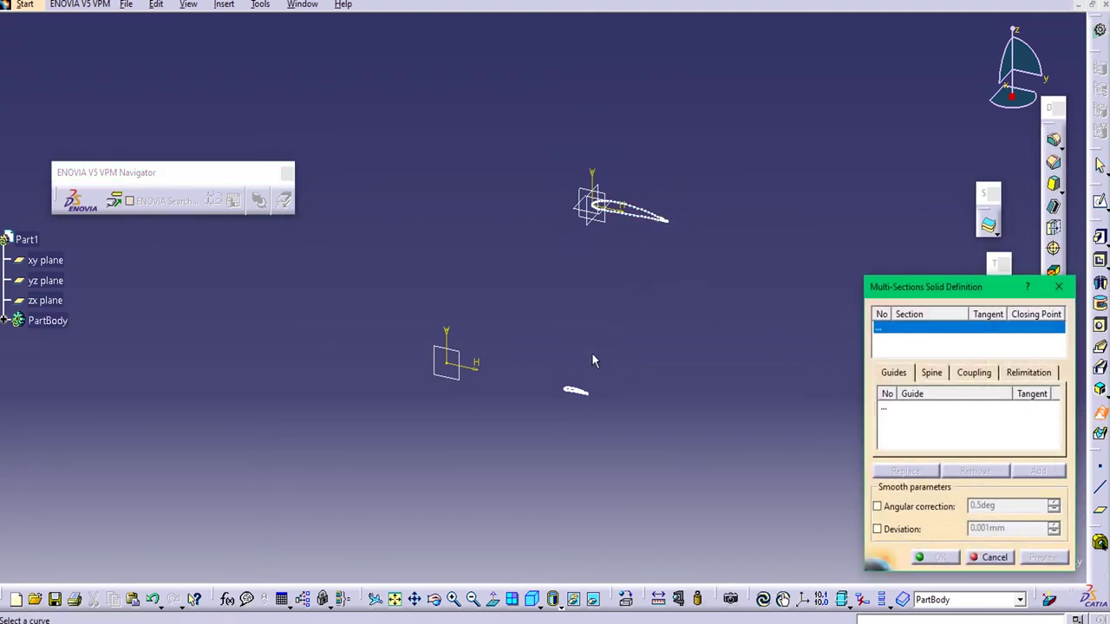
pyautogui.click(580, 395)
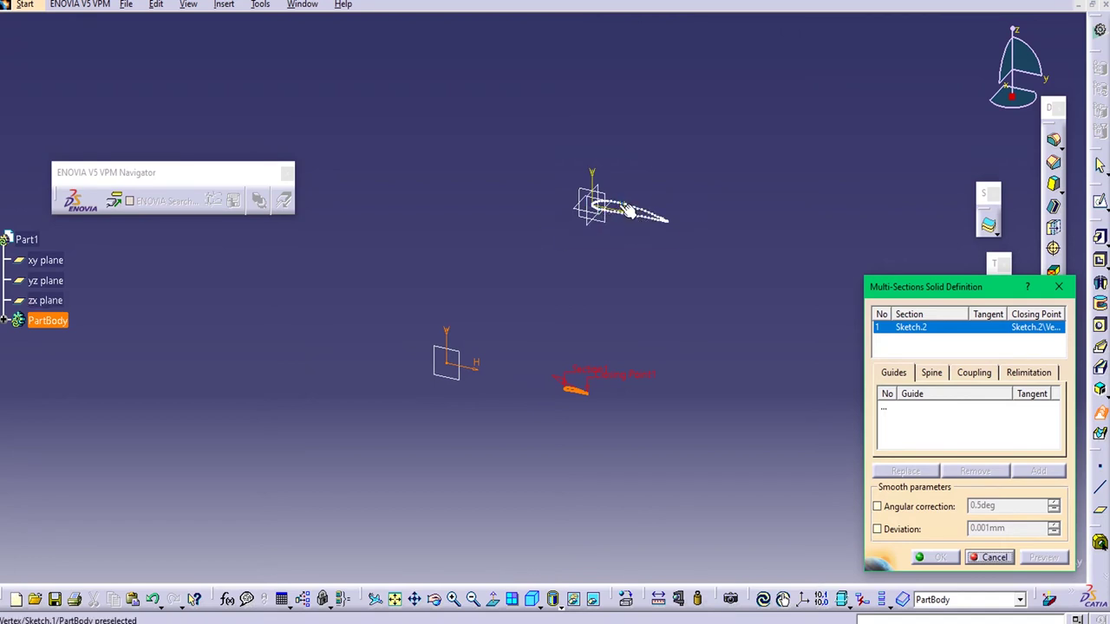
pyautogui.moveTo(589, 199)
pyautogui.keyDown('ctrl'); pyautogui.mouseDown(button='middle')
pyautogui.moveTo(590, 178)
pyautogui.moveTo(685, 58)
pyautogui.moveTo(567, 273)
pyautogui.moveTo(495, 366)
pyautogui.mouseUp(button='middle'); pyautogui.keyUp('ctrl')
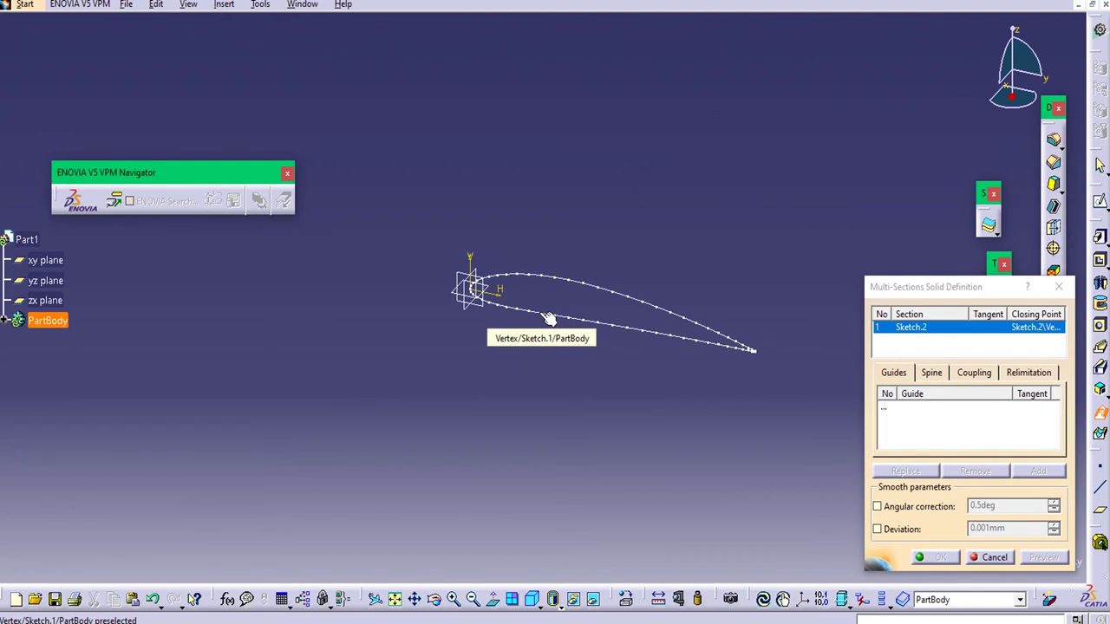
pyautogui.click(492, 276)
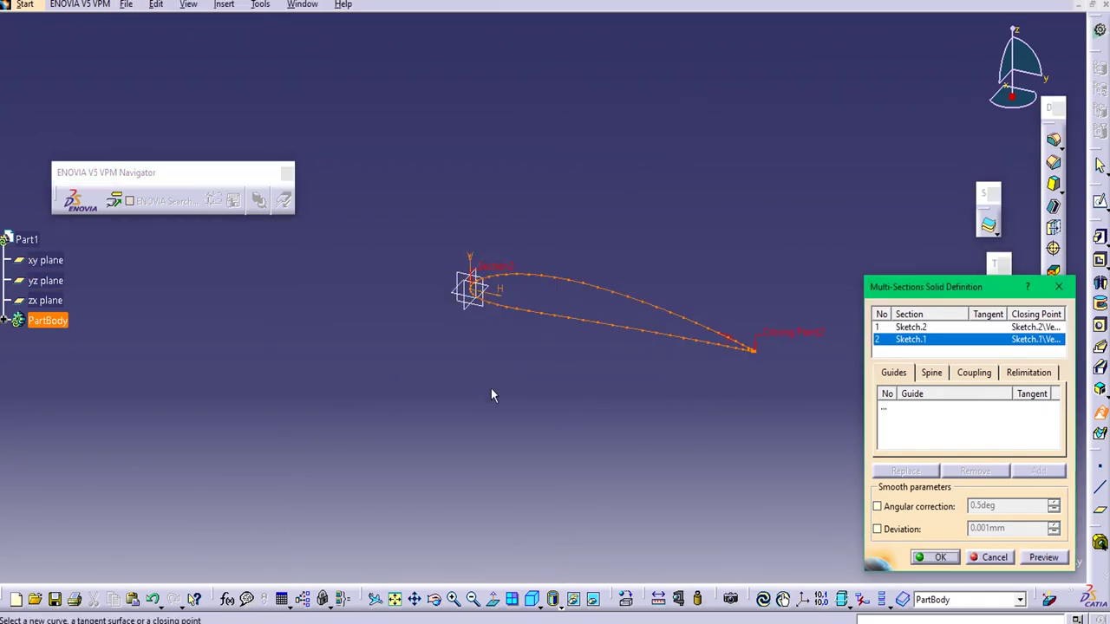
pyautogui.moveTo(569, 384); pyautogui.dragTo(568, 537, button='middle')
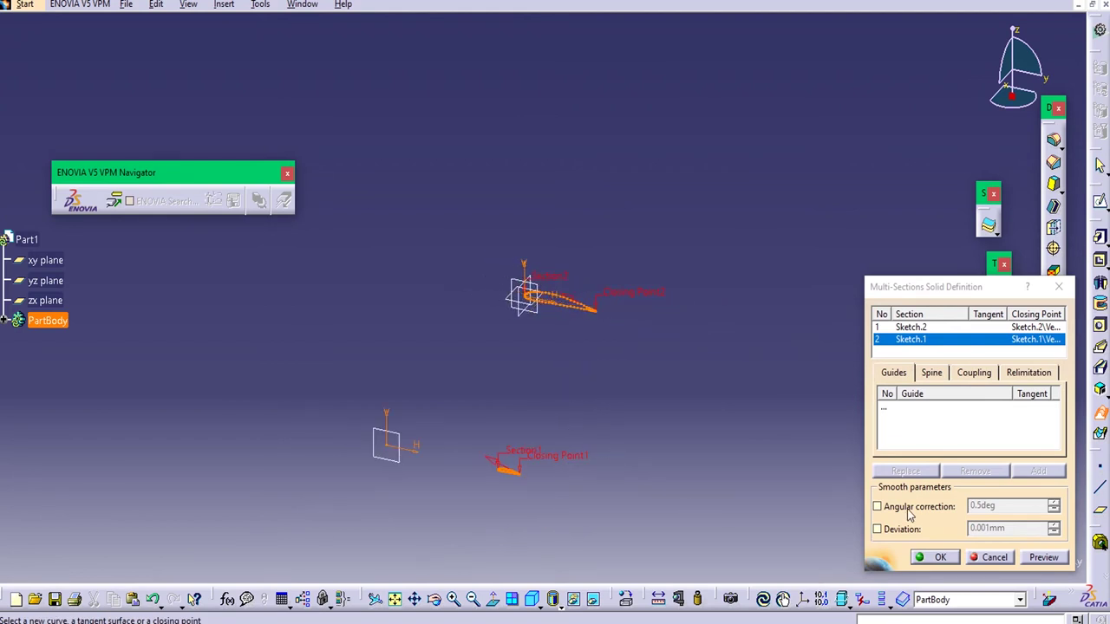
pyautogui.click(1043, 557)
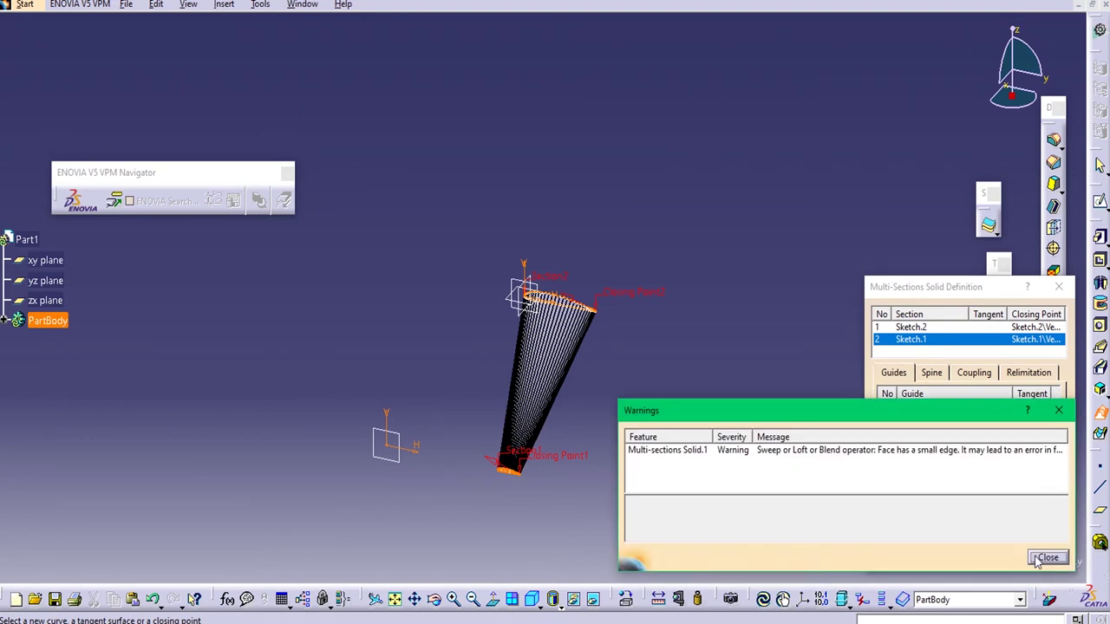
pyautogui.click(1045, 558)
pyautogui.click(910, 557)
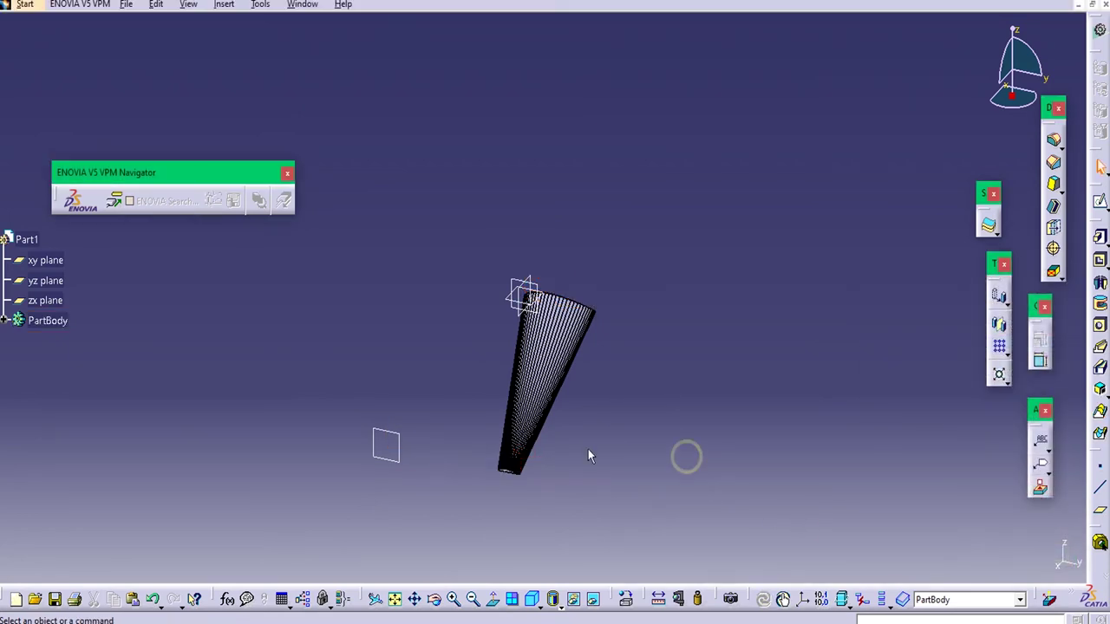
# - Examine the lofted wing's tip, surface and taper from several viewing angles
pyautogui.moveTo(404, 449); pyautogui.dragTo(398, 412, button='middle')
pyautogui.moveTo(532, 456); pyautogui.dragTo(570, 228, button='middle')
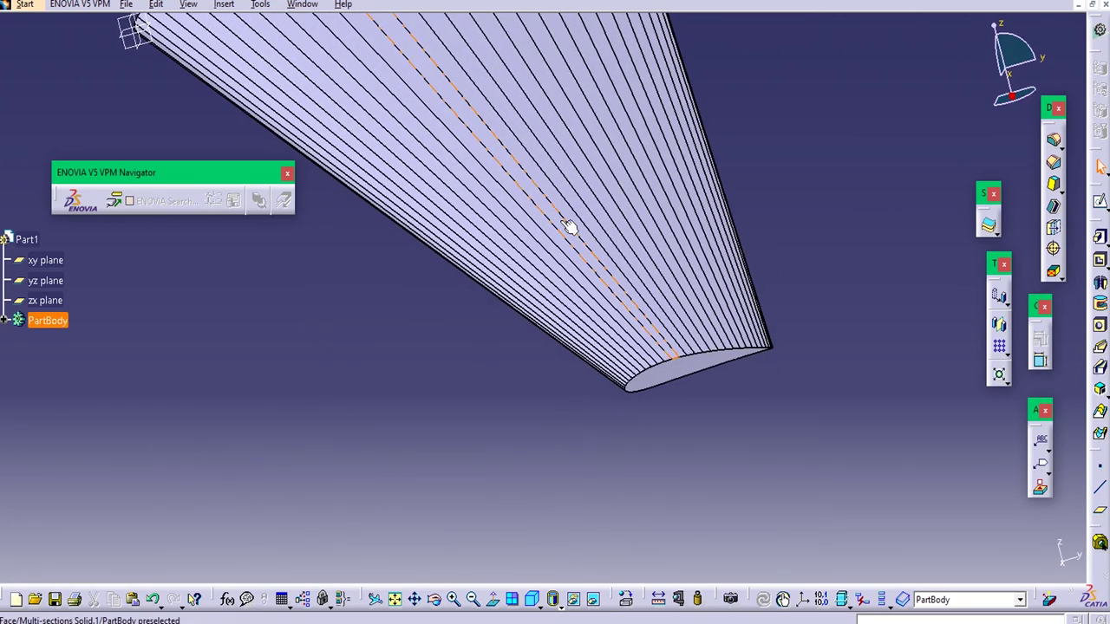
pyautogui.moveTo(458, 333); pyautogui.dragTo(473, 449, button='middle')
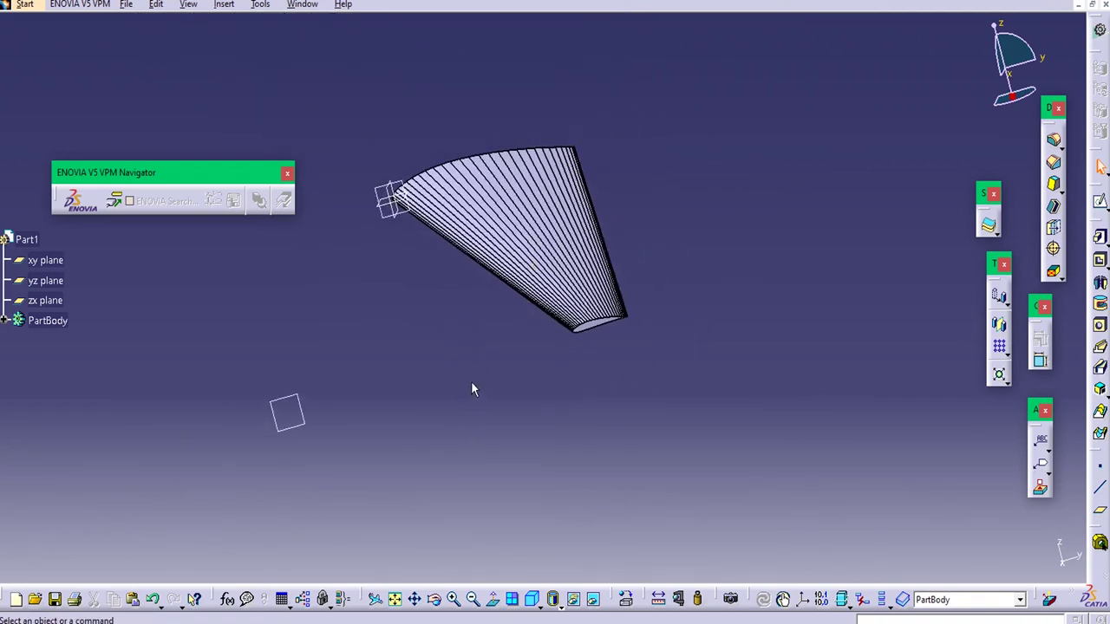
pyautogui.moveTo(470, 386); pyautogui.dragTo(684, 483, button='middle')
pyautogui.moveTo(546, 468); pyautogui.dragTo(518, 335, button='middle')
pyautogui.moveTo(367, 372); pyautogui.dragTo(386, 466, button='middle')
pyautogui.click(366, 373)
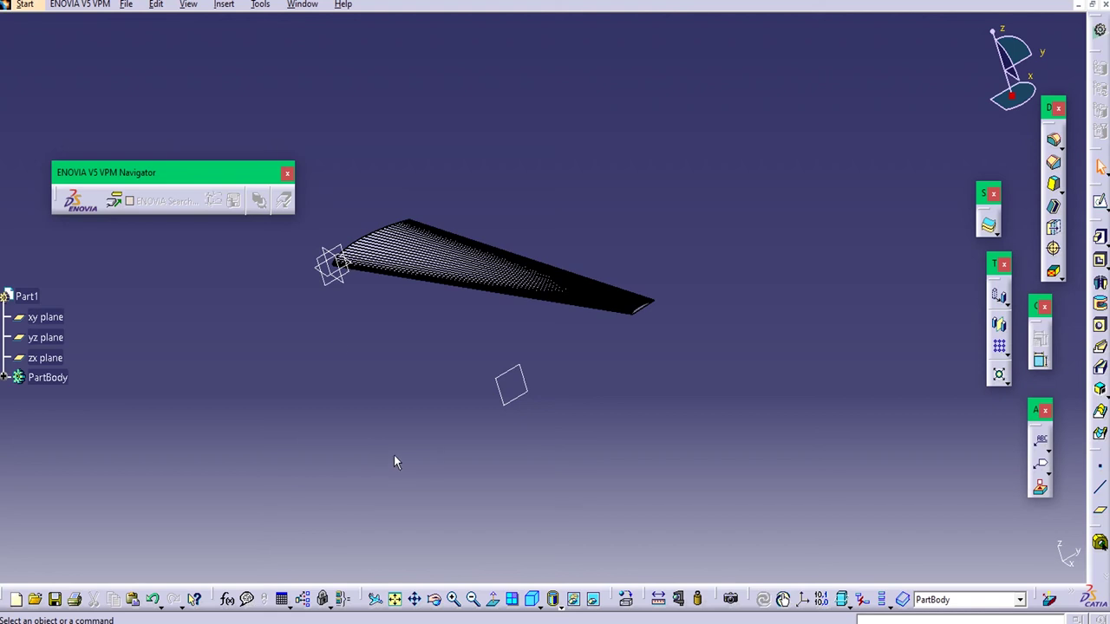
# - Save the wing to the Desktop as a CATPart file named Part1
pyautogui.click(125, 5)
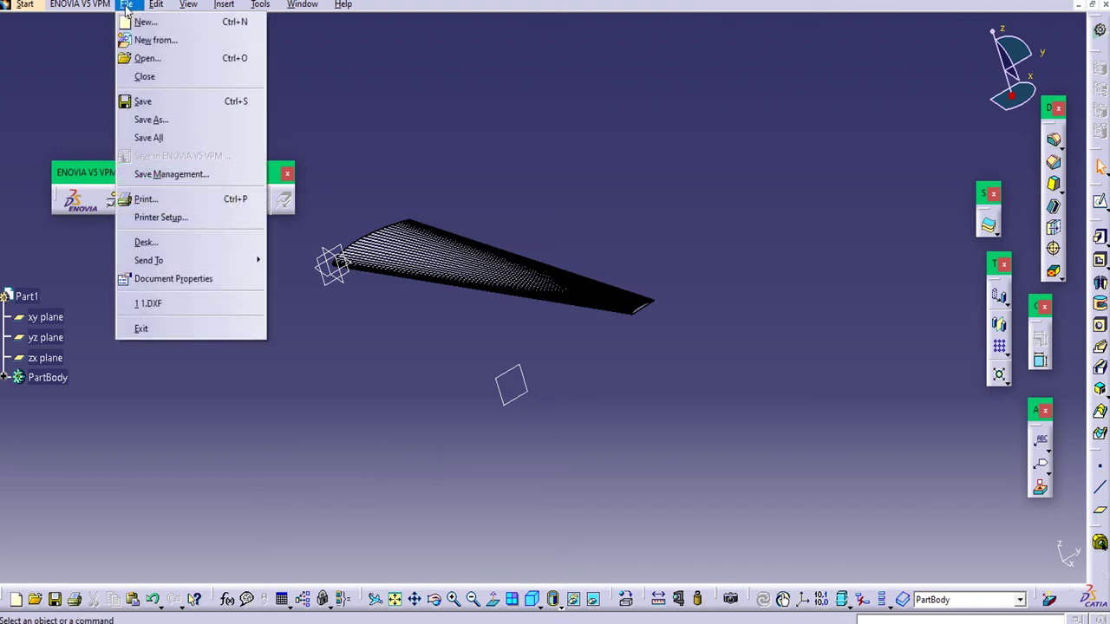
pyautogui.click(150, 121)
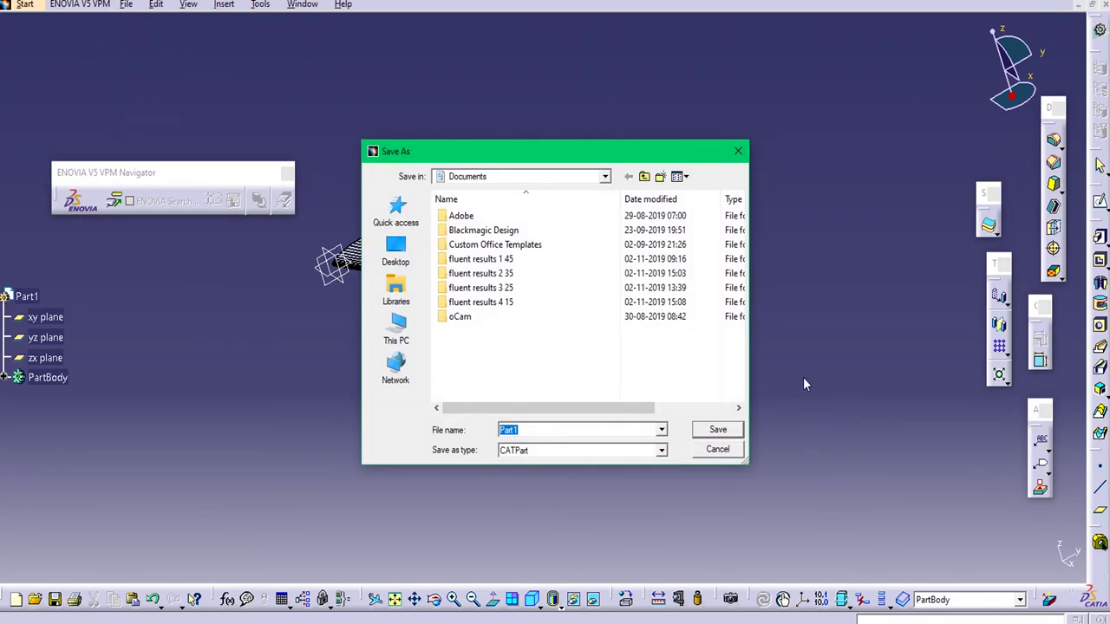
pyautogui.click(397, 328)
pyautogui.click(395, 250)
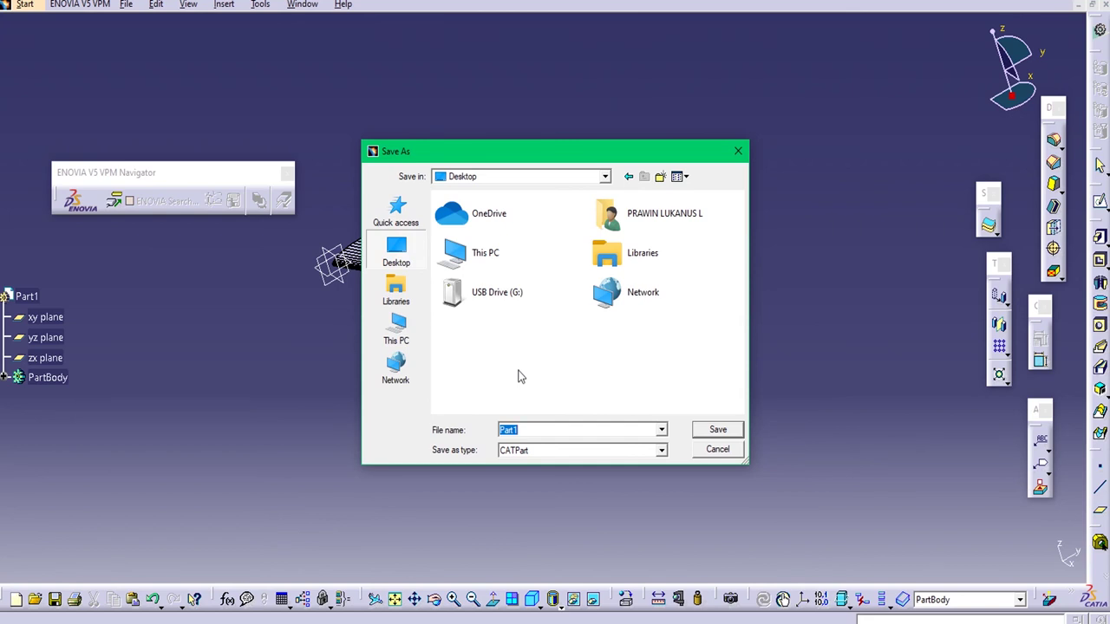
pyautogui.click(718, 430)
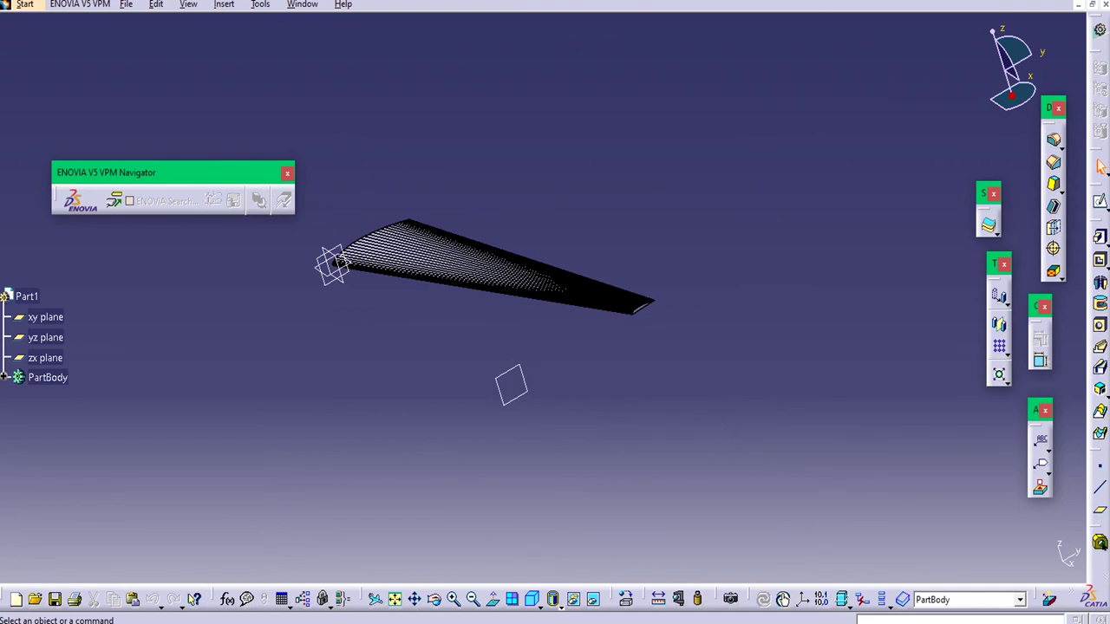
# - Save a copy of the wing to the Desktop in igs format under the name Part1
pyautogui.click(126, 4)
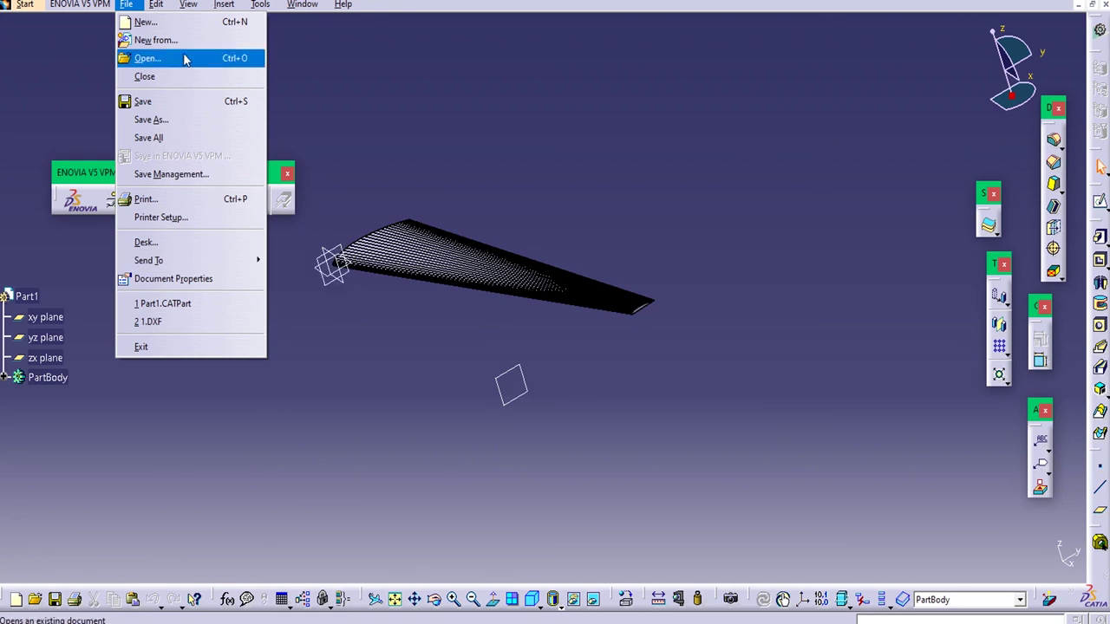
pyautogui.click(167, 121)
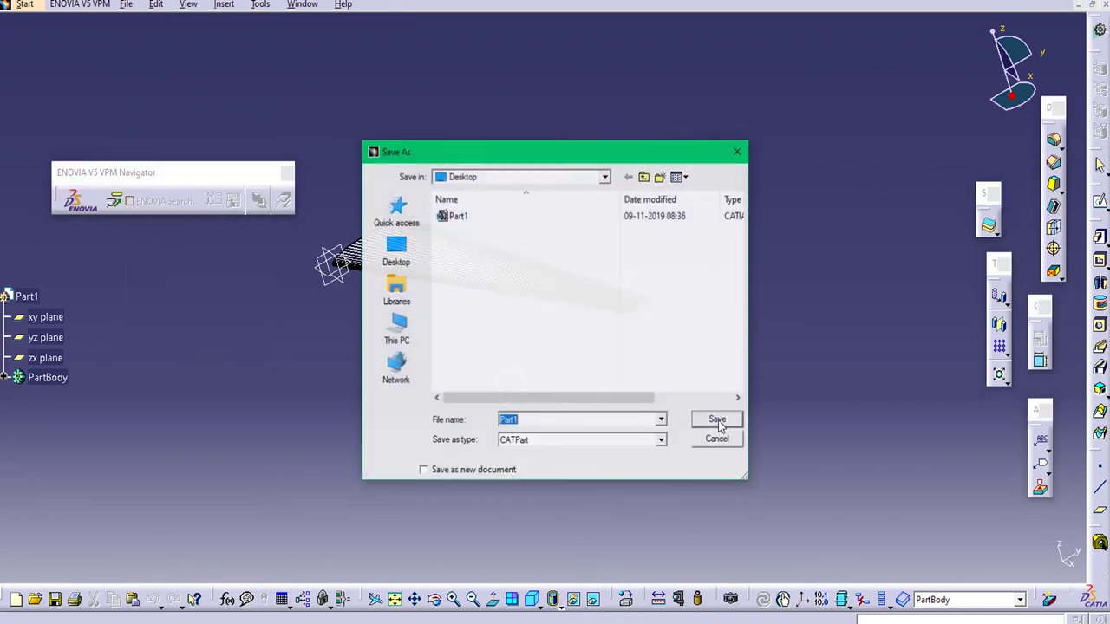
pyautogui.click(662, 445)
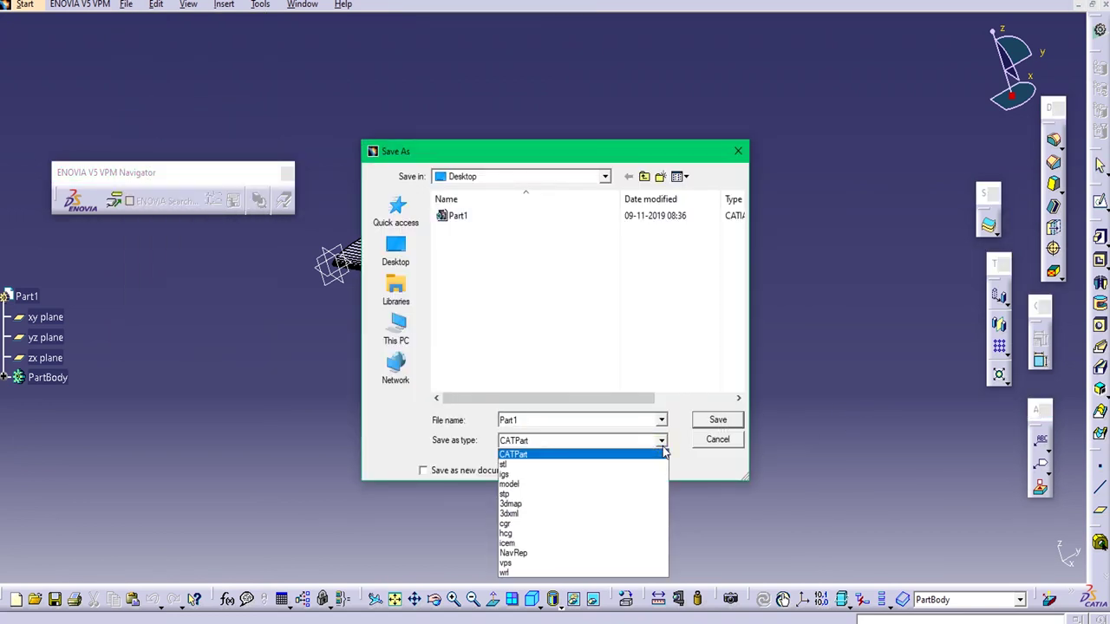
pyautogui.click(630, 477)
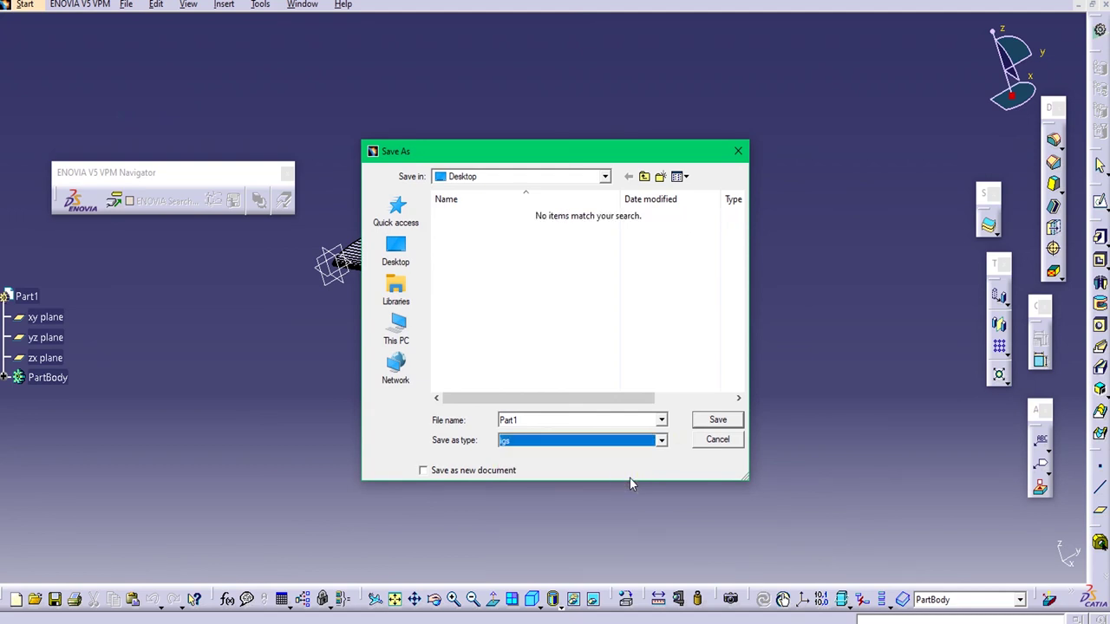
pyautogui.click(707, 421)
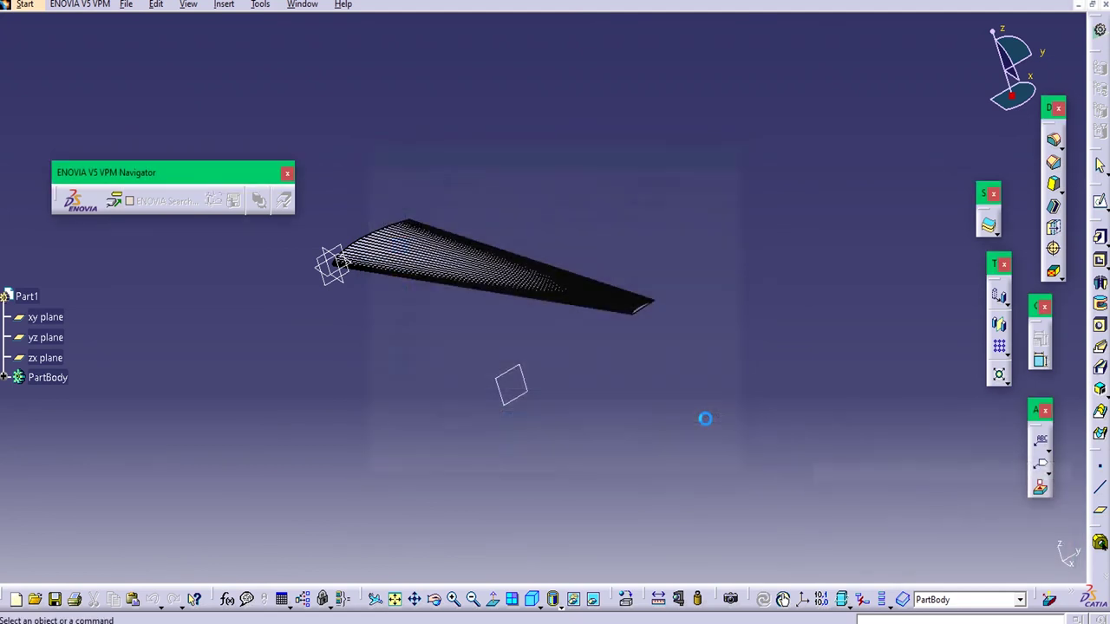